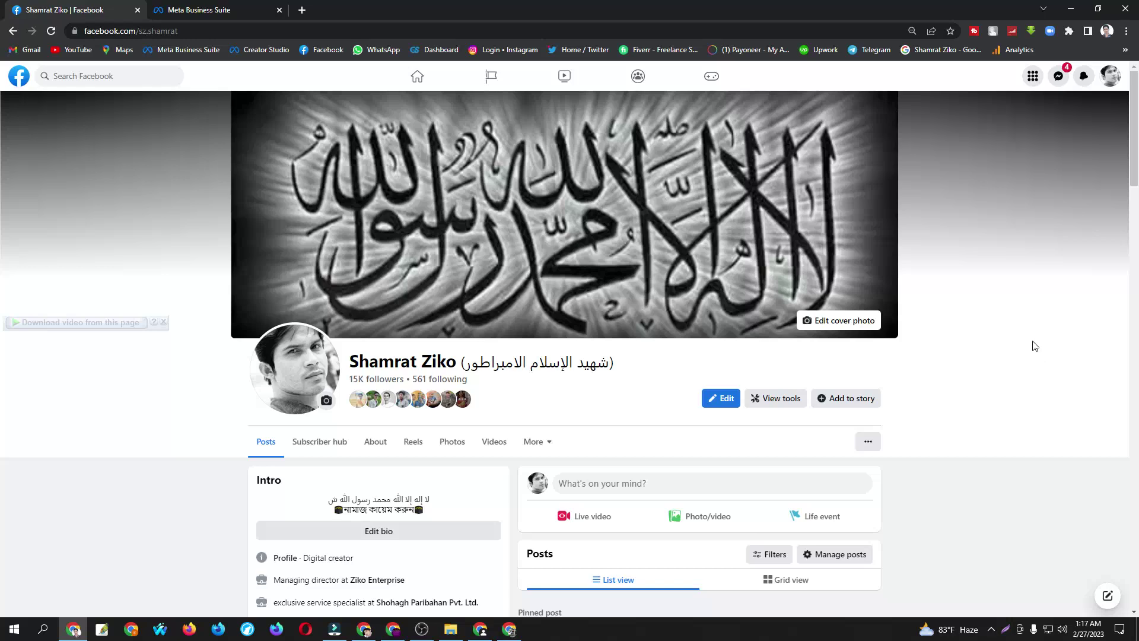
mouse_move(452, 636)
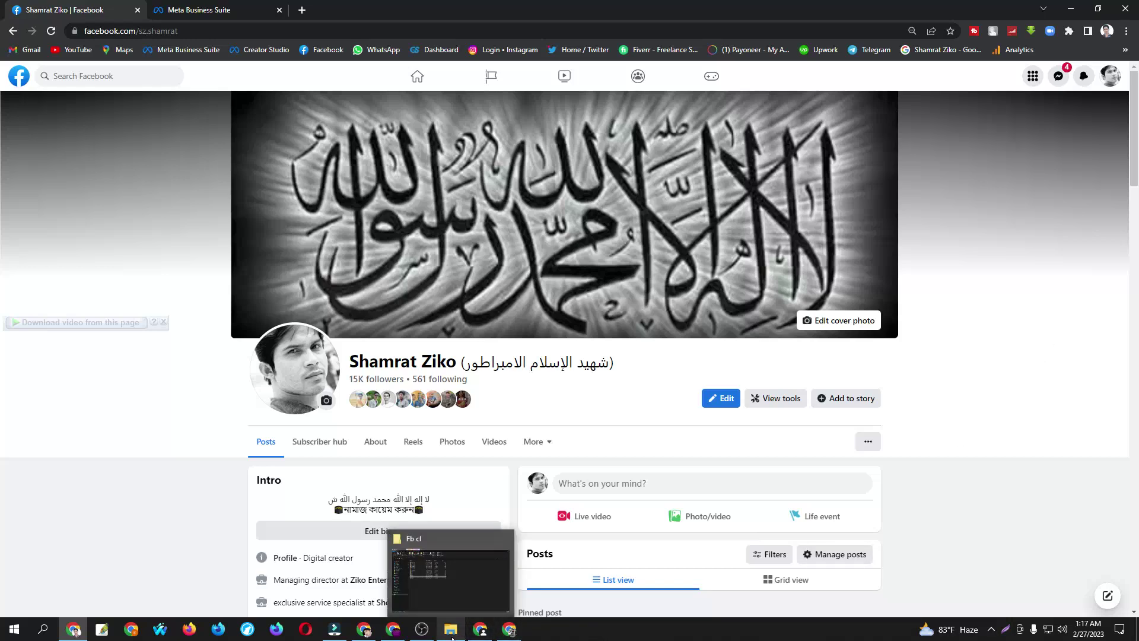
click(452, 637)
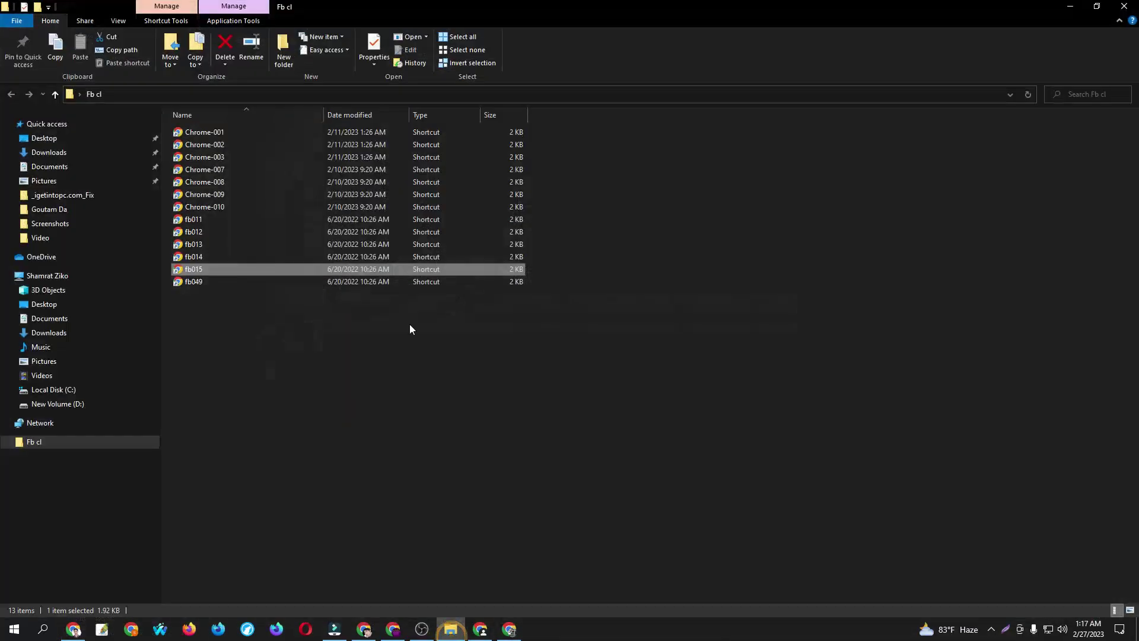
click(507, 633)
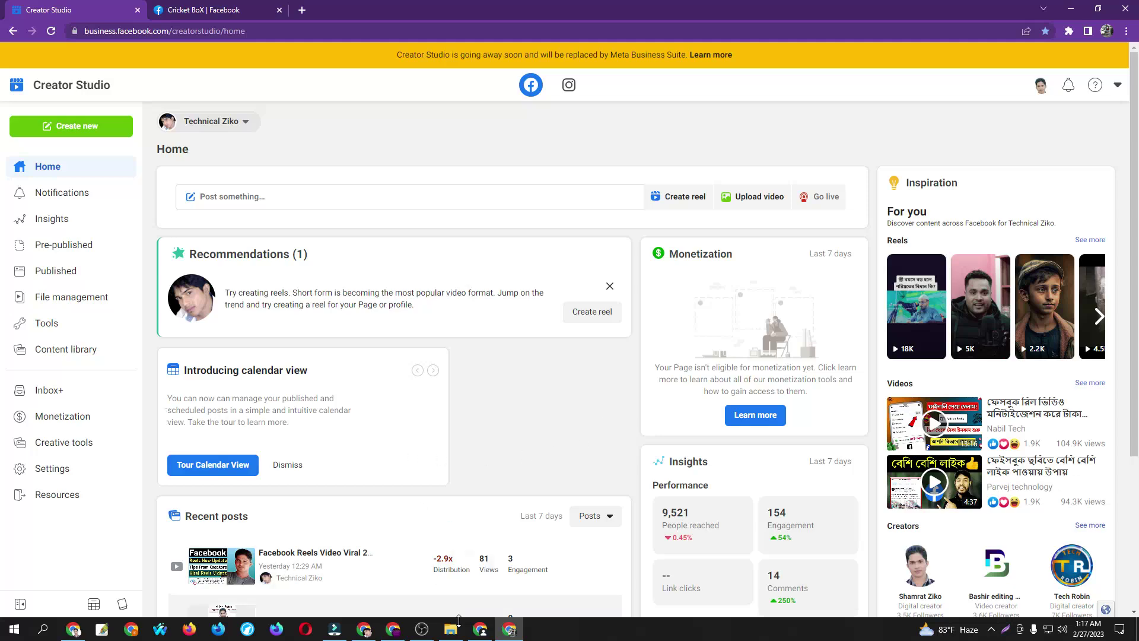
Switch to the browser window with the personal Facebook profile and start creating a new Page
click(481, 631)
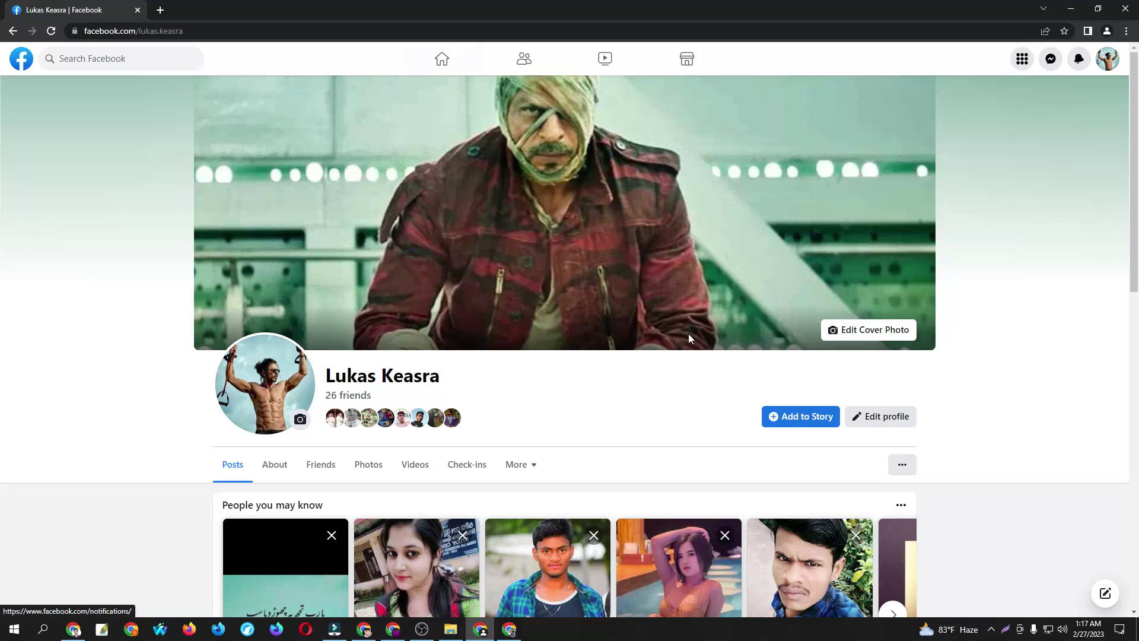
click(1024, 59)
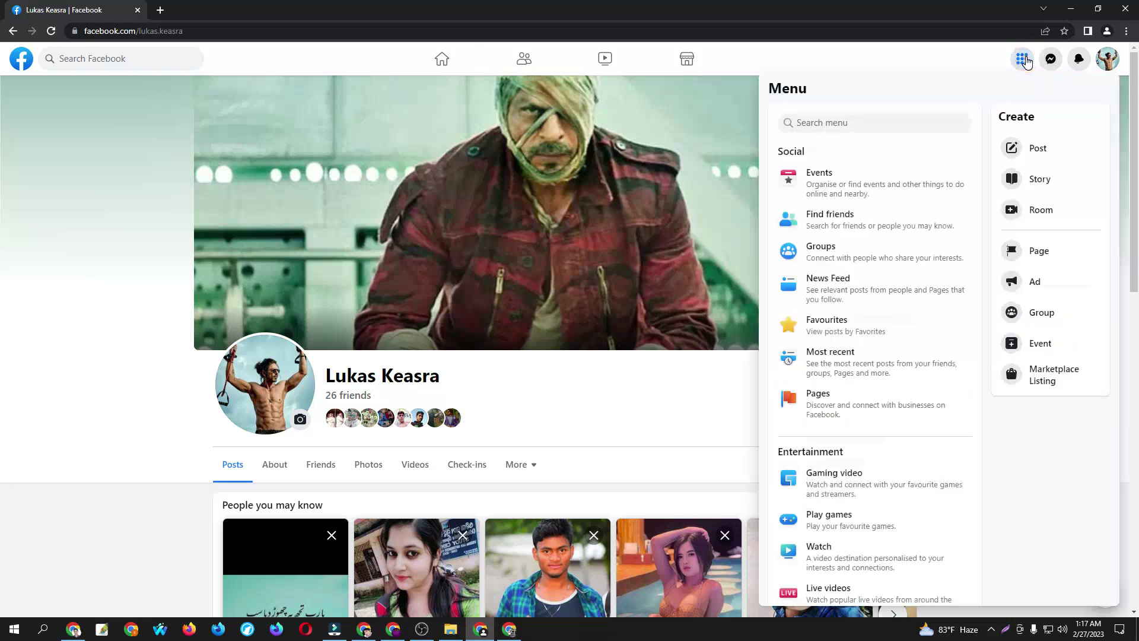
click(1054, 255)
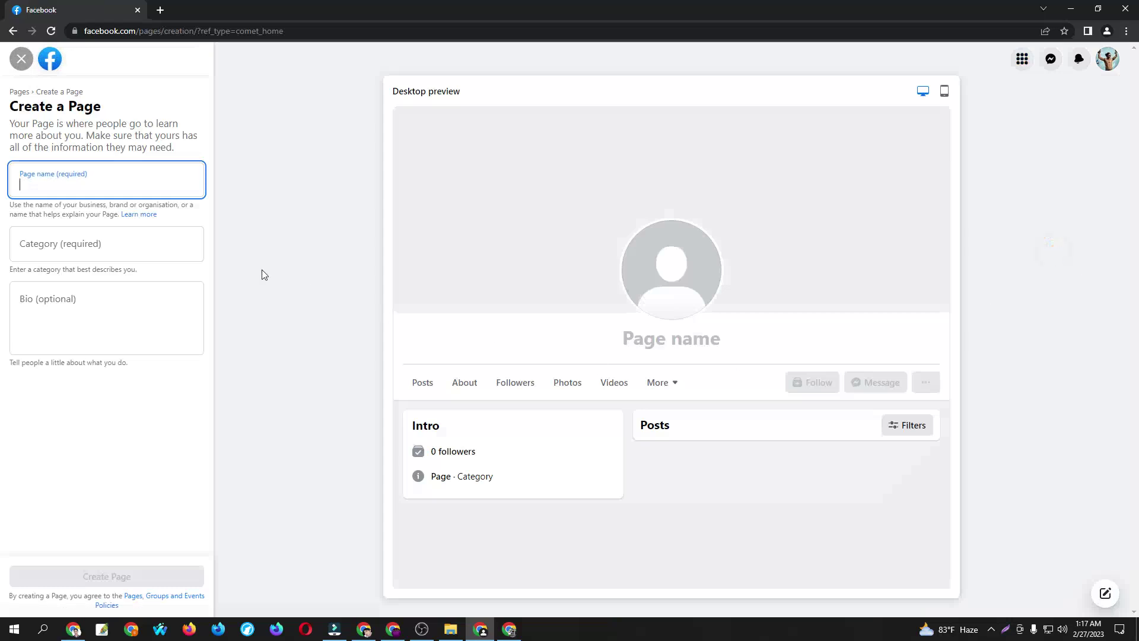
Enter "viral video v2" as the name of the new Page
click(77, 184)
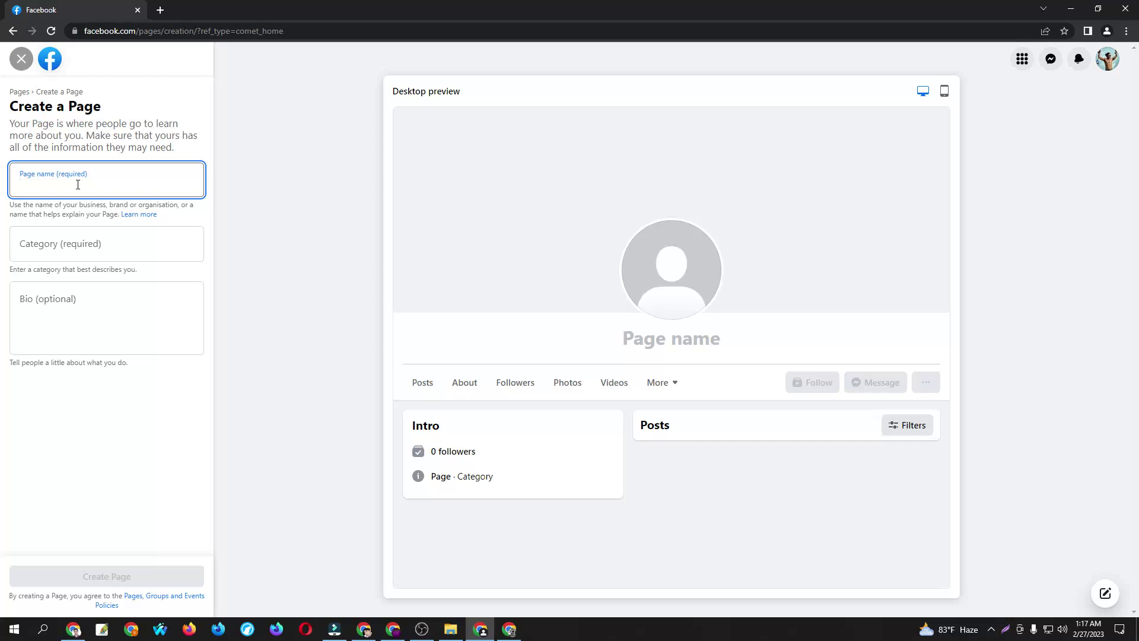
text(vira)
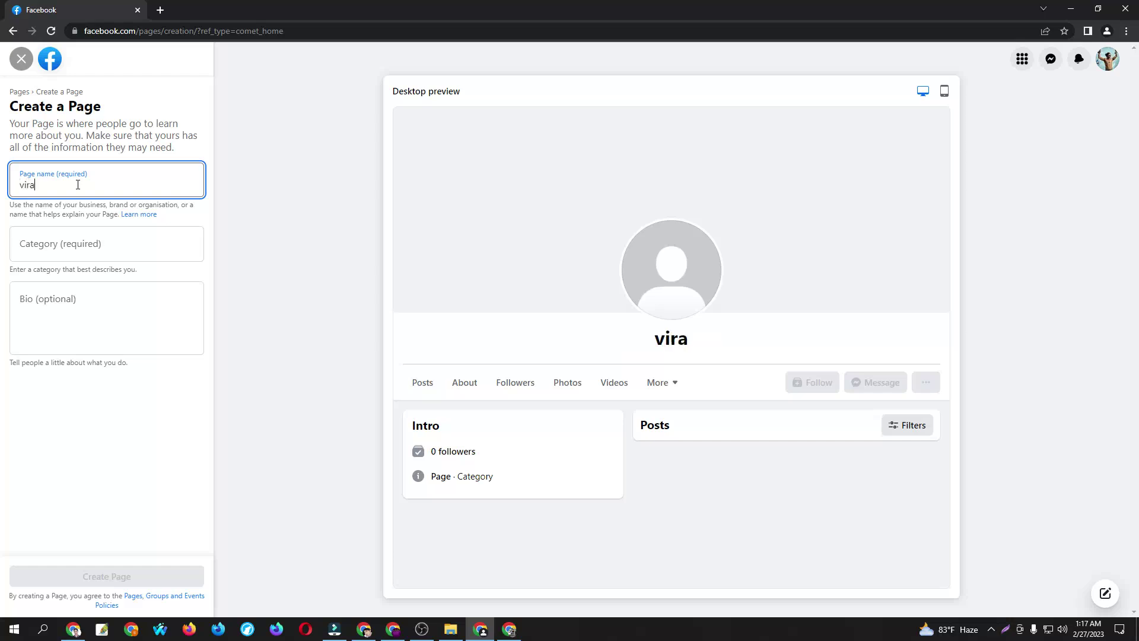
text(l video)
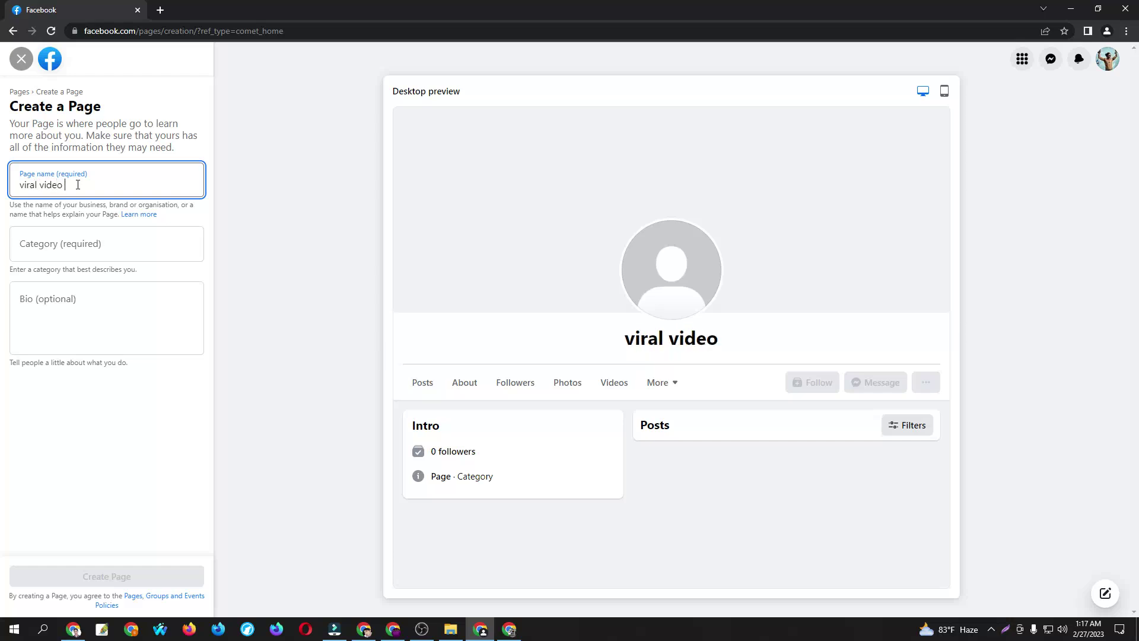
text( v)
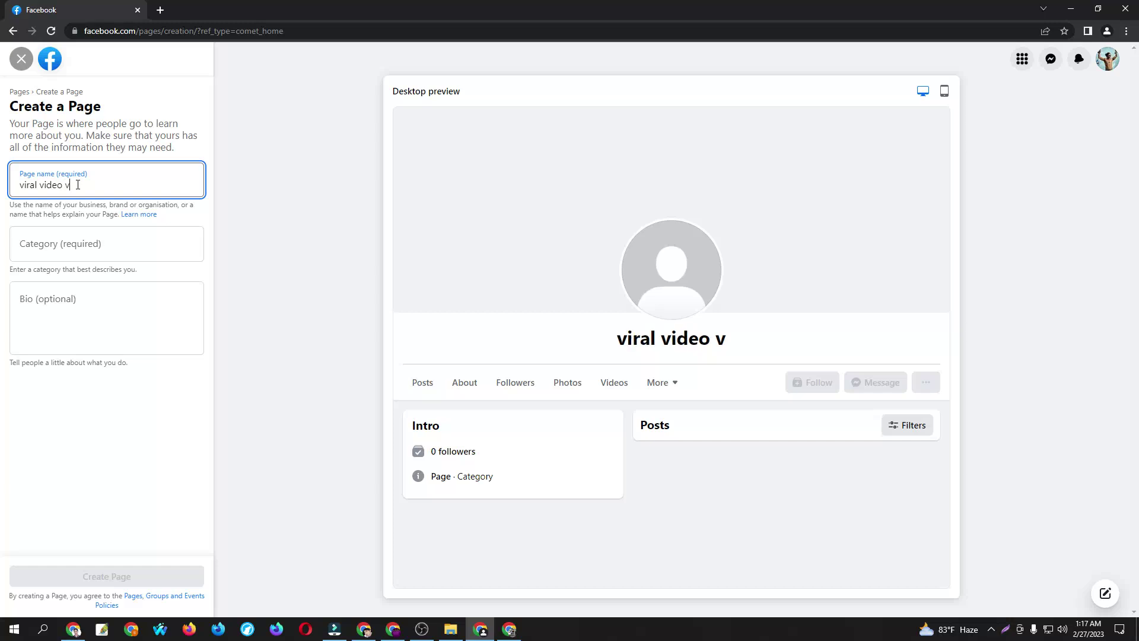
text(2)
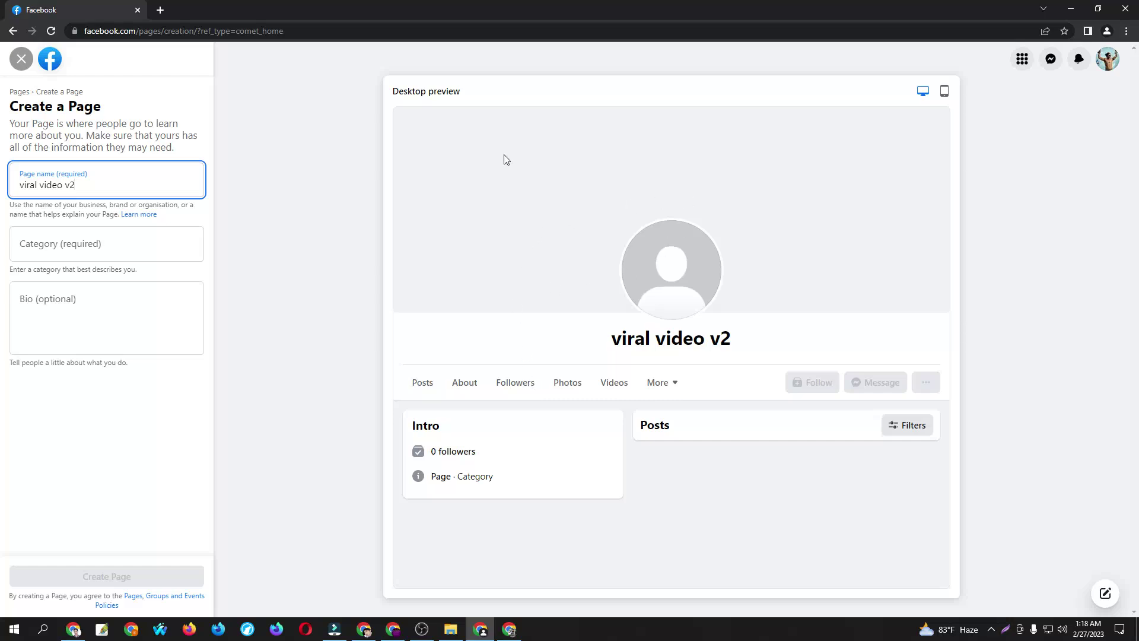
Set the Page's category to Gaming video creator, leave the bio empty and create the Page
click(70, 246)
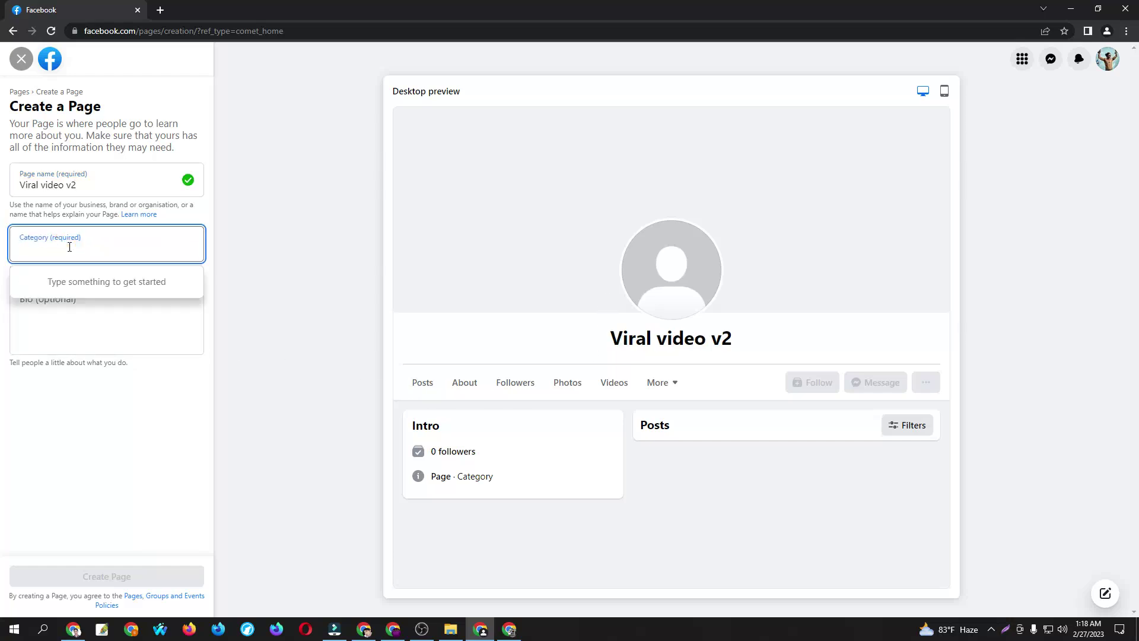
text(en)
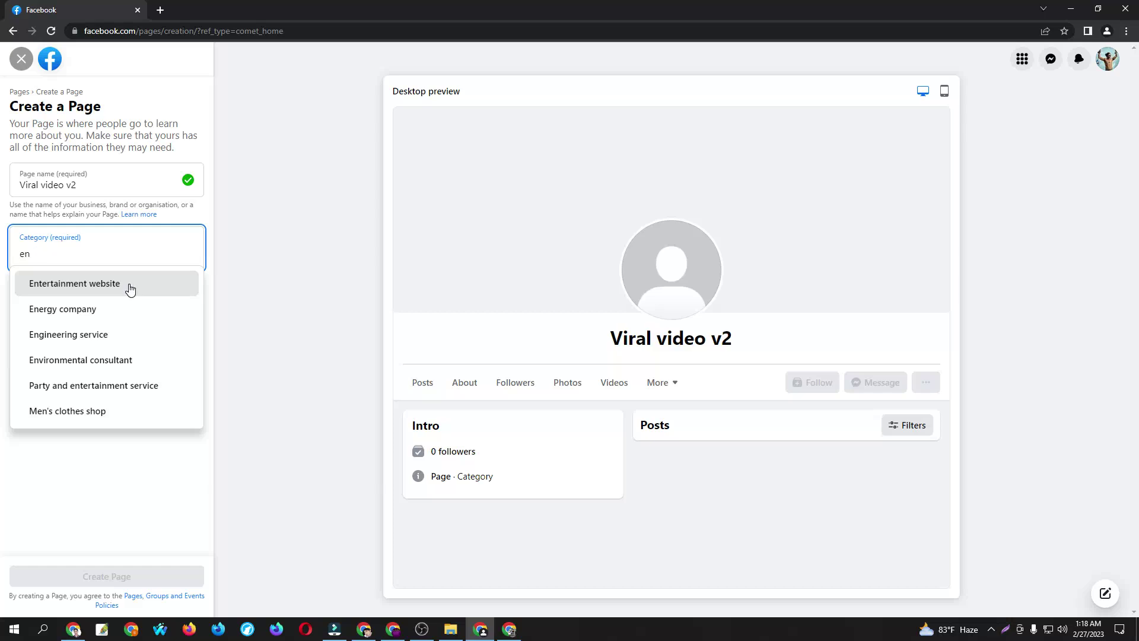
key(BackSpace)
key(BackSpace)
text(gam)
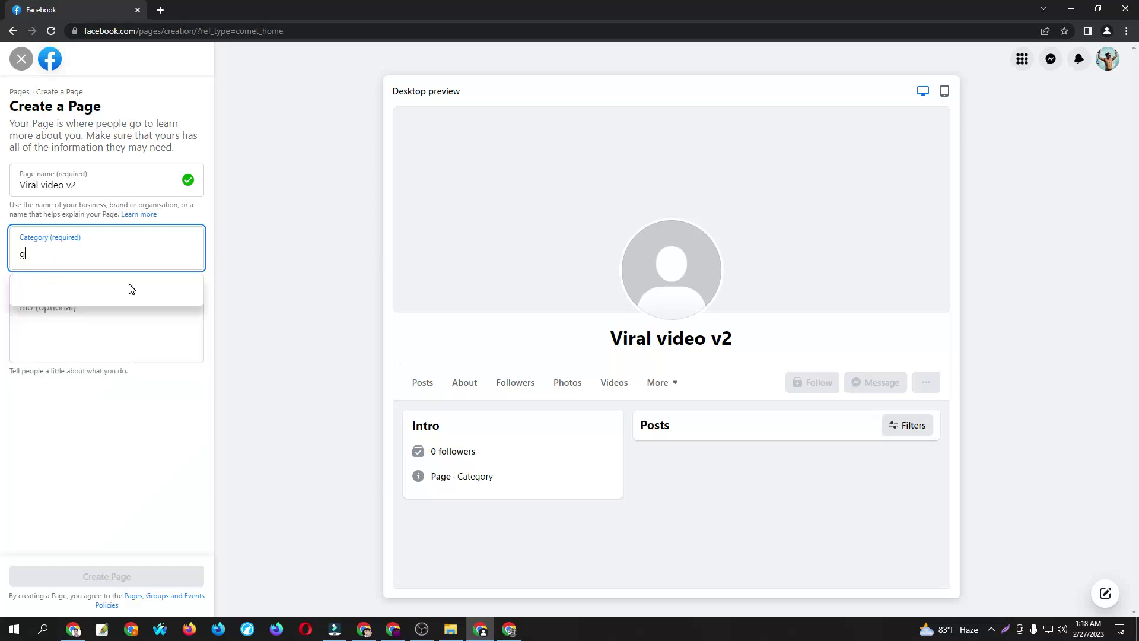
click(130, 289)
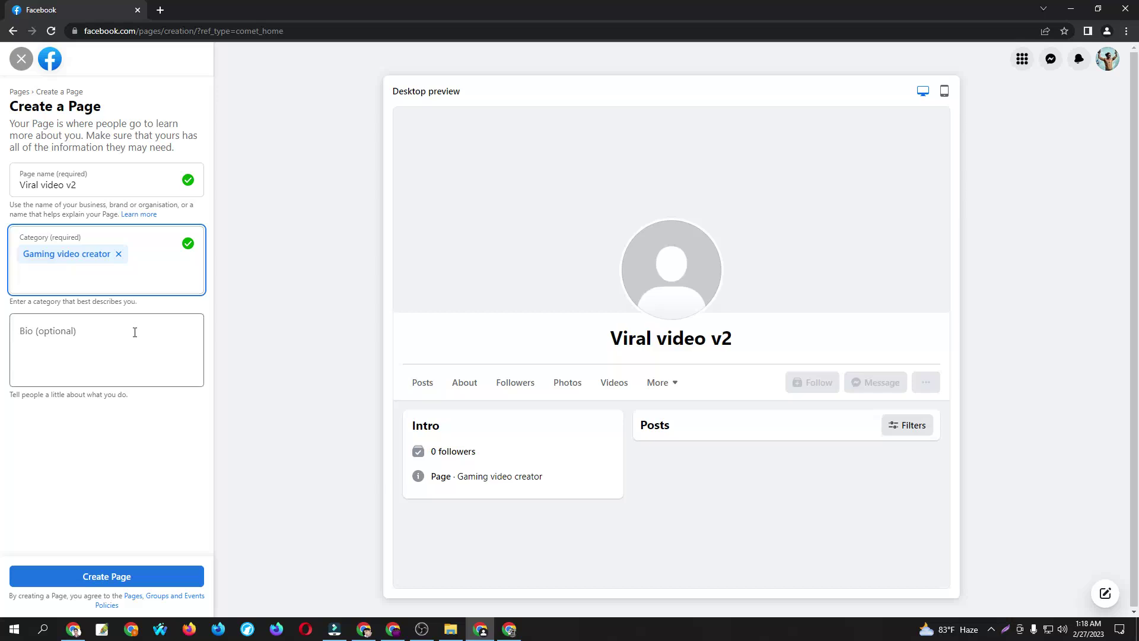
click(70, 337)
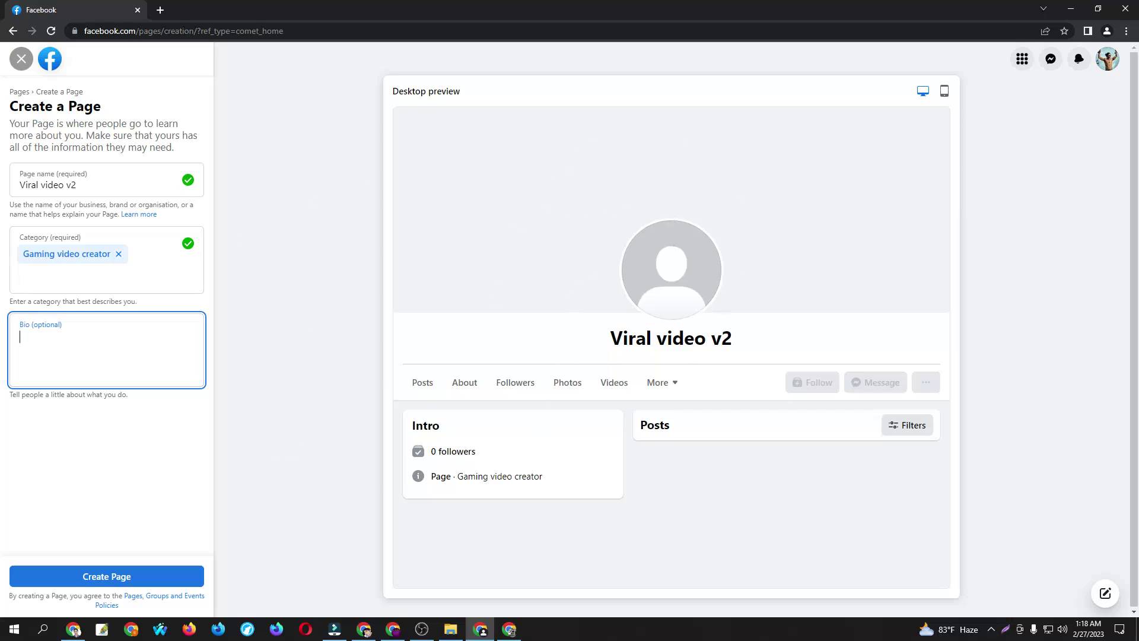
click(161, 584)
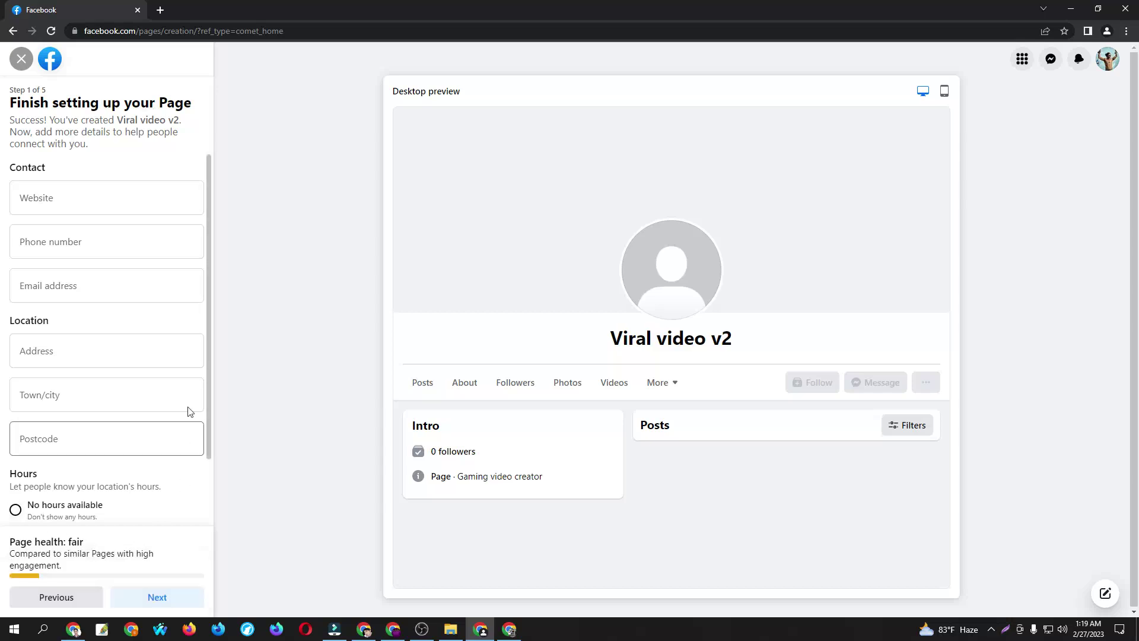
Set the Page's hours to Always open and continue to the customisation stage
scroll(142, 336, down, 2)
click(70, 464)
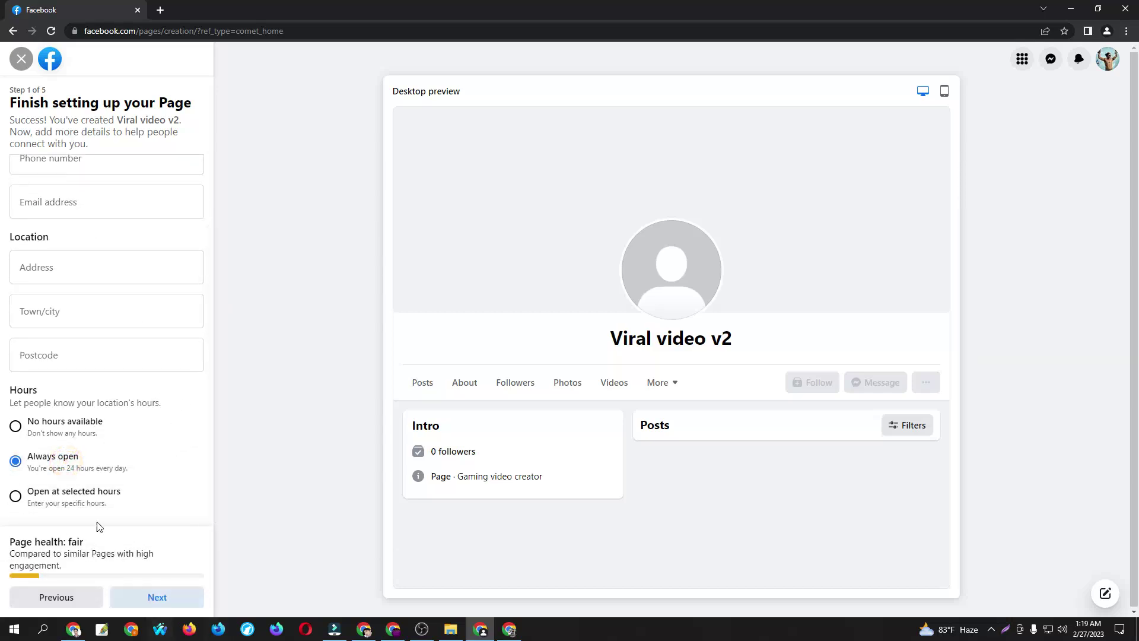
click(172, 608)
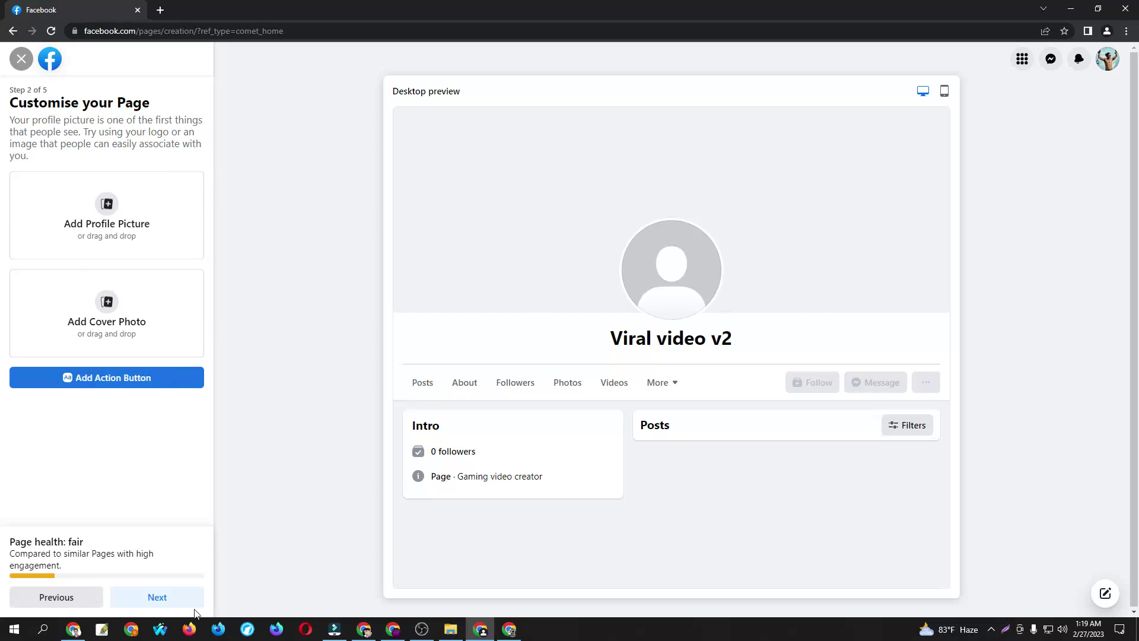
Skip the remaining optional setup stages and finish the setup with marketing and promotional emails about the Page turned on
click(158, 598)
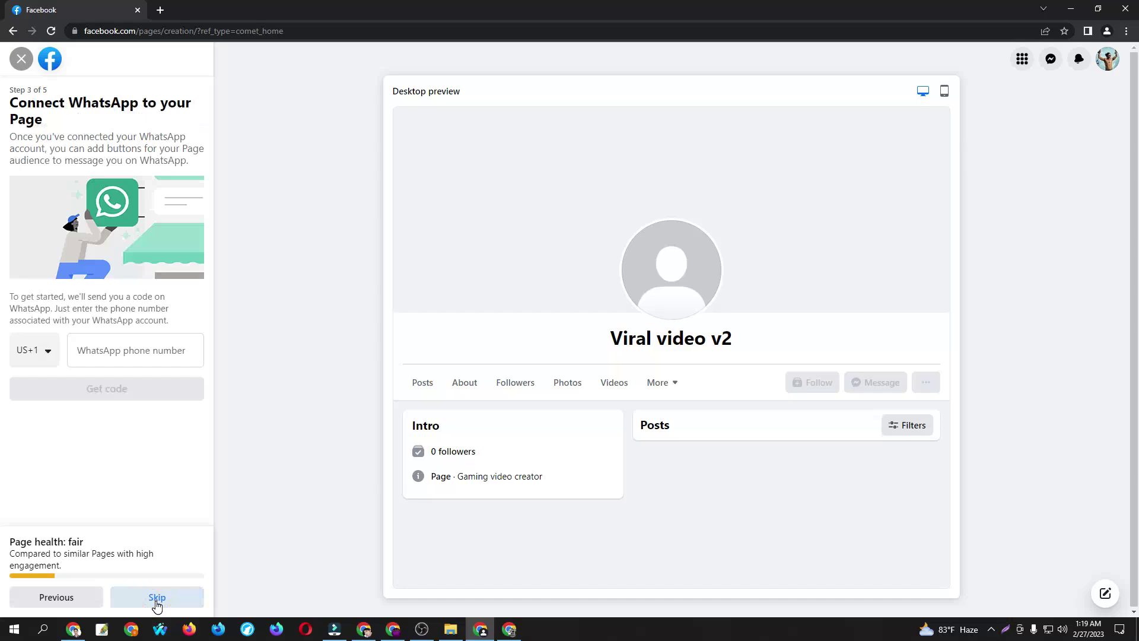
click(156, 600)
click(156, 599)
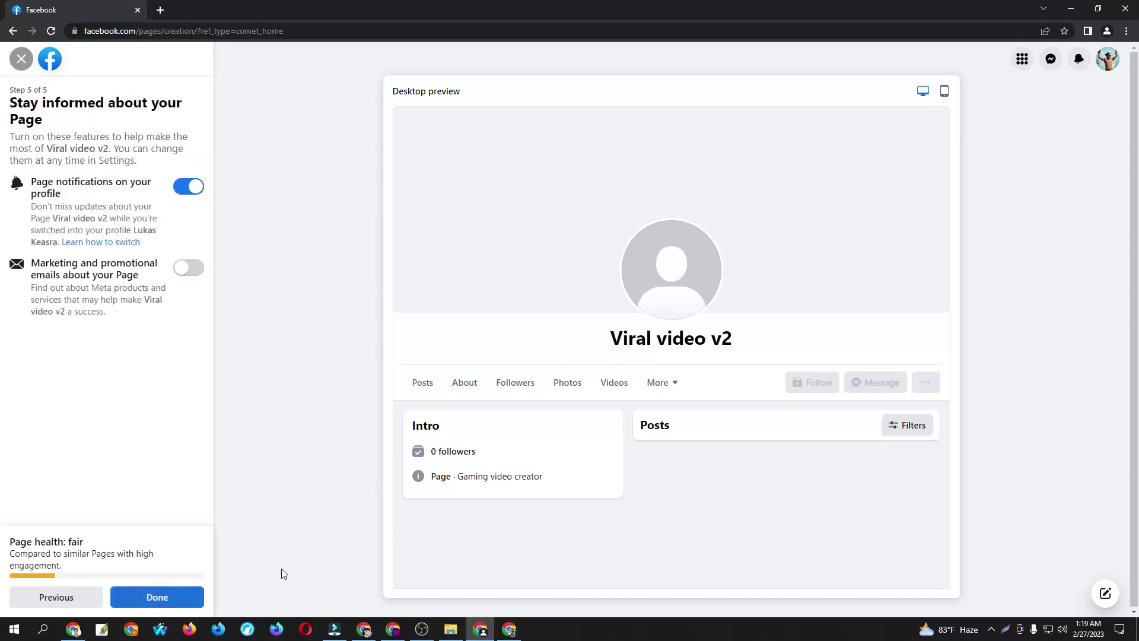
click(199, 271)
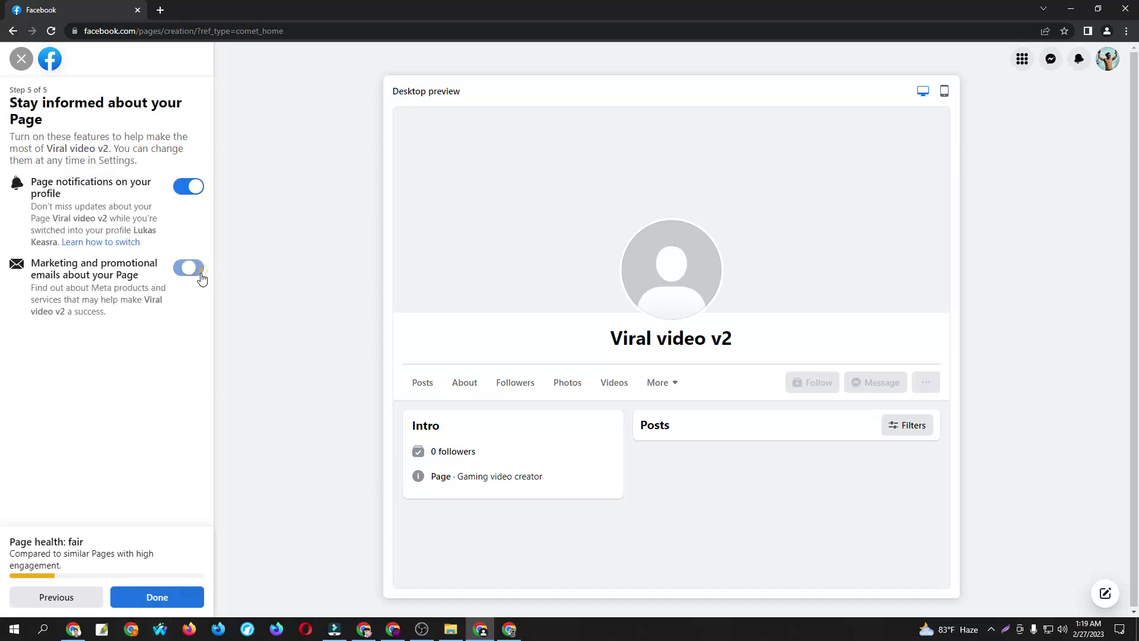
click(166, 606)
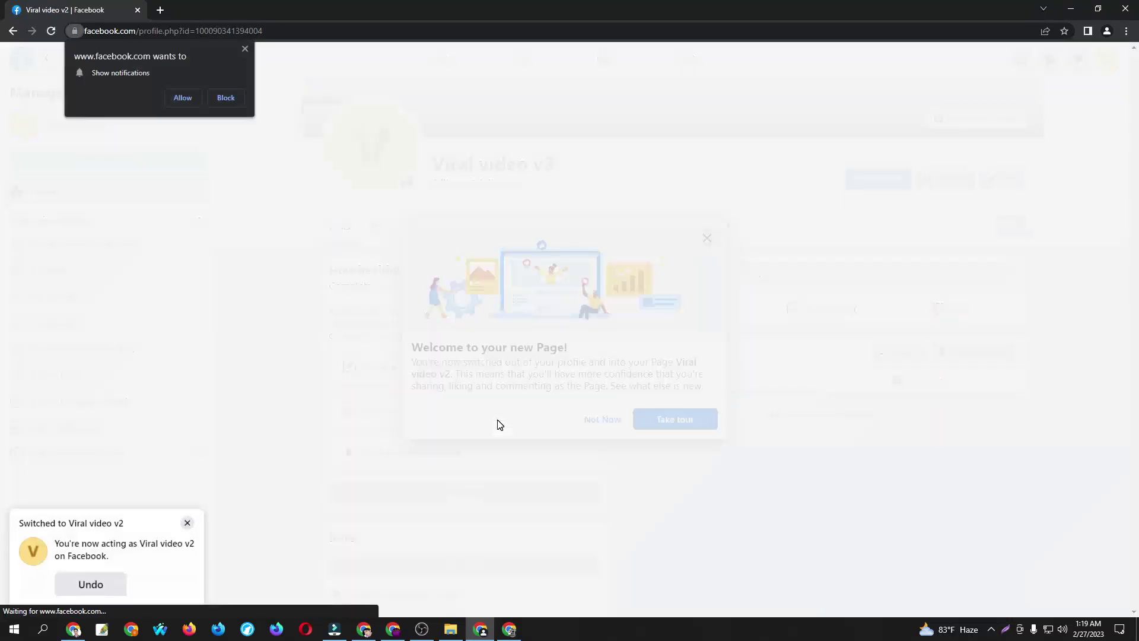
Dismiss the browser notification request, the welcome message and the tour tip on the new Page
click(245, 49)
click(707, 238)
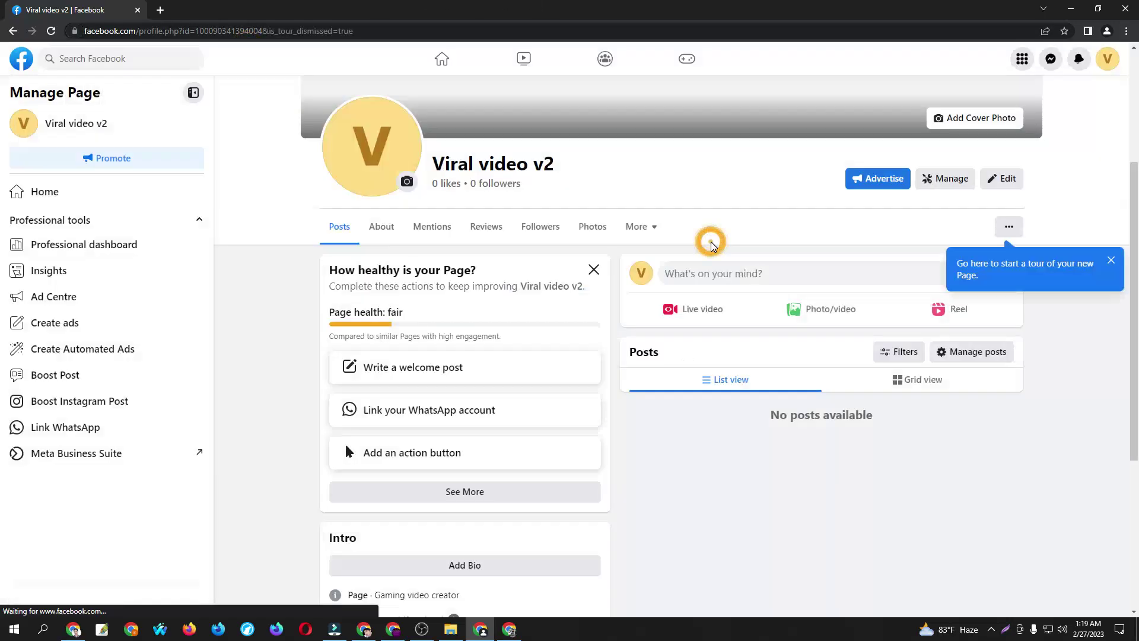
click(706, 238)
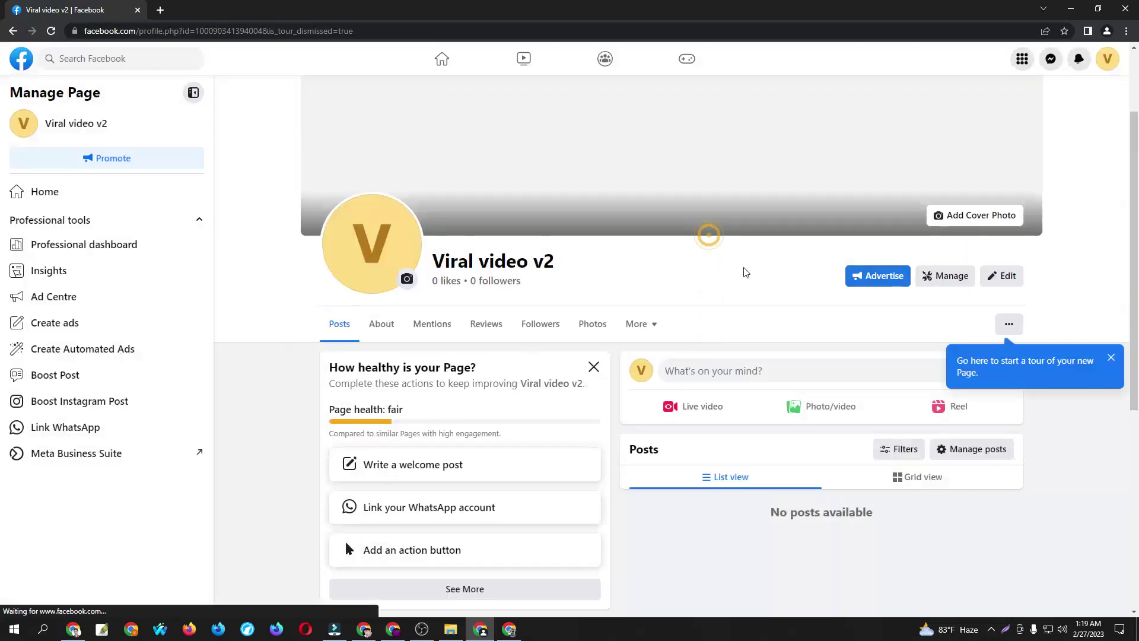
click(1111, 476)
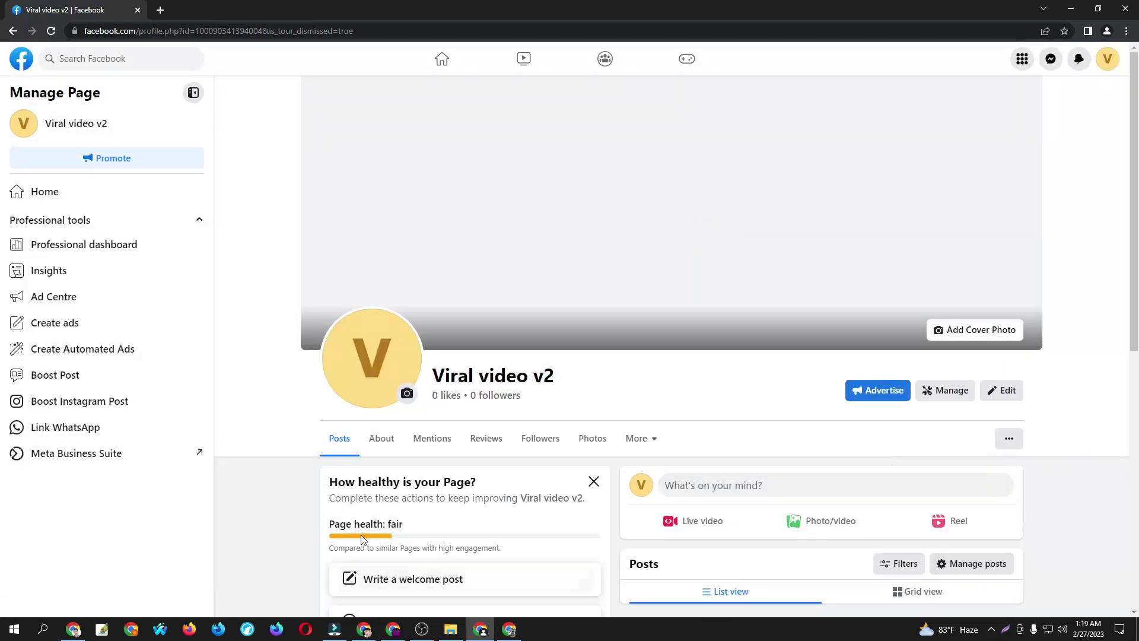
Look over the new Page's header, health suggestions, intro and posts sections
scroll(718, 600, down, 1)
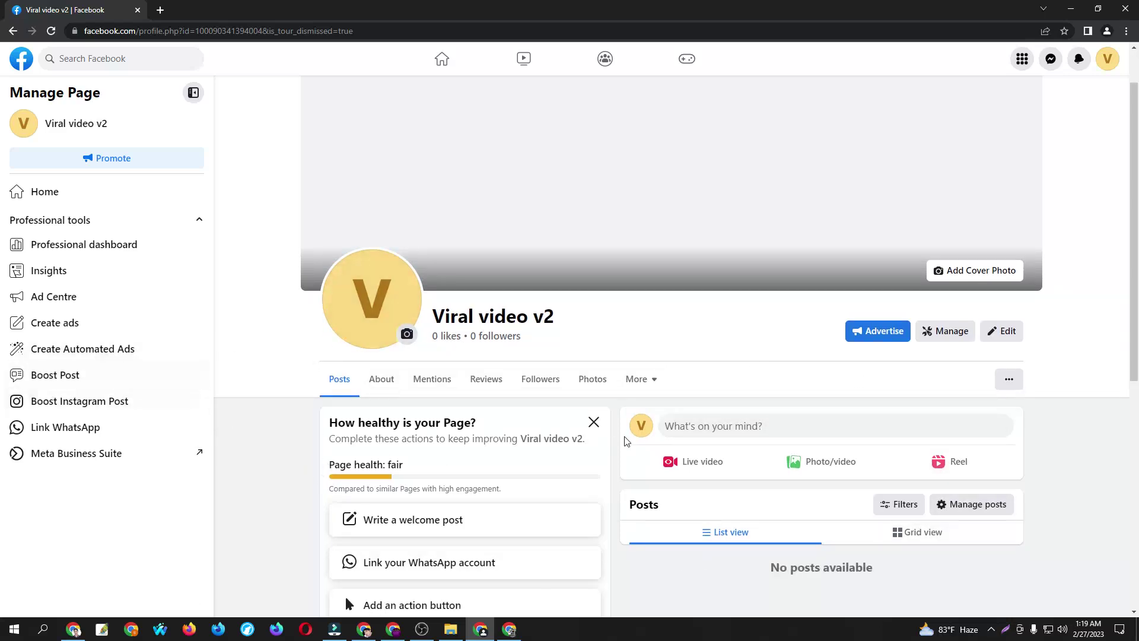
scroll(614, 436, up, 1)
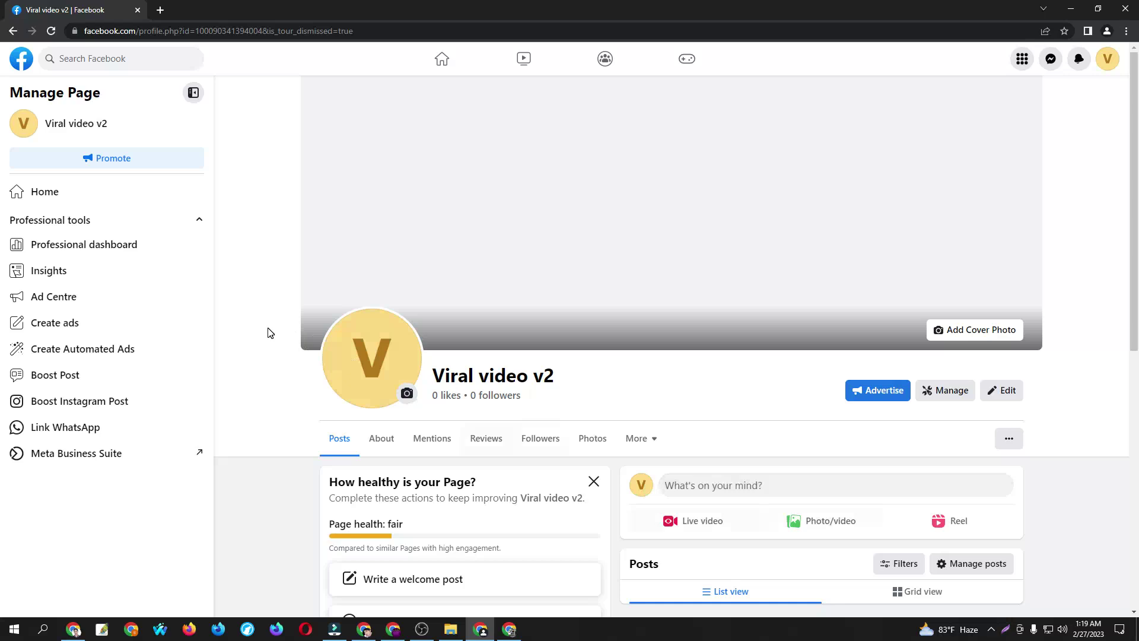
scroll(318, 492, down, 6)
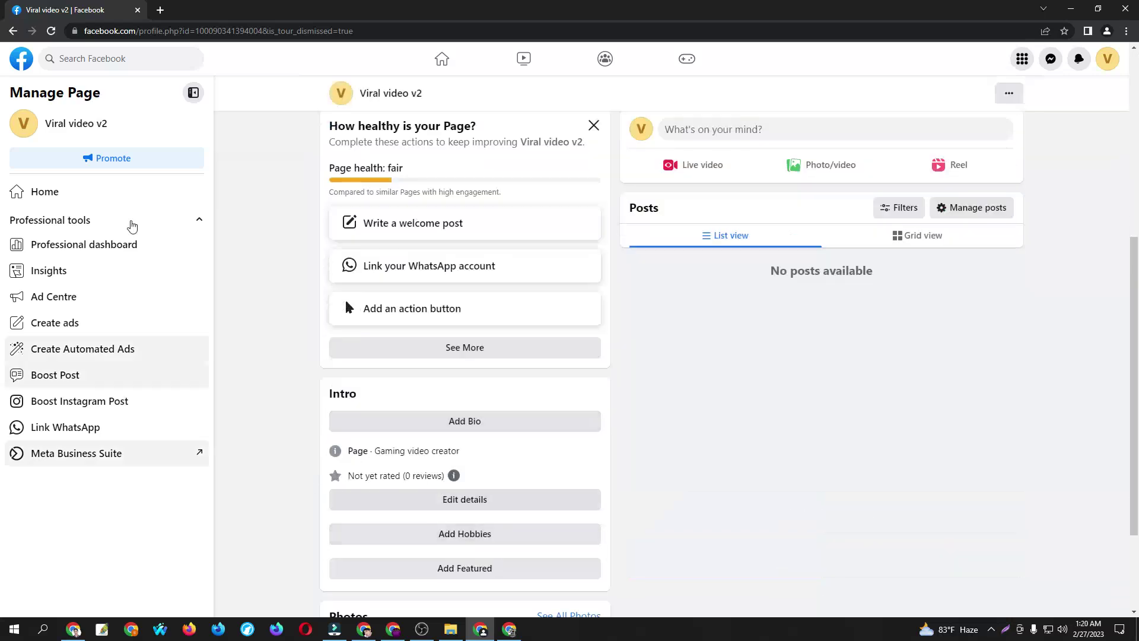
scroll(811, 382, up, 6)
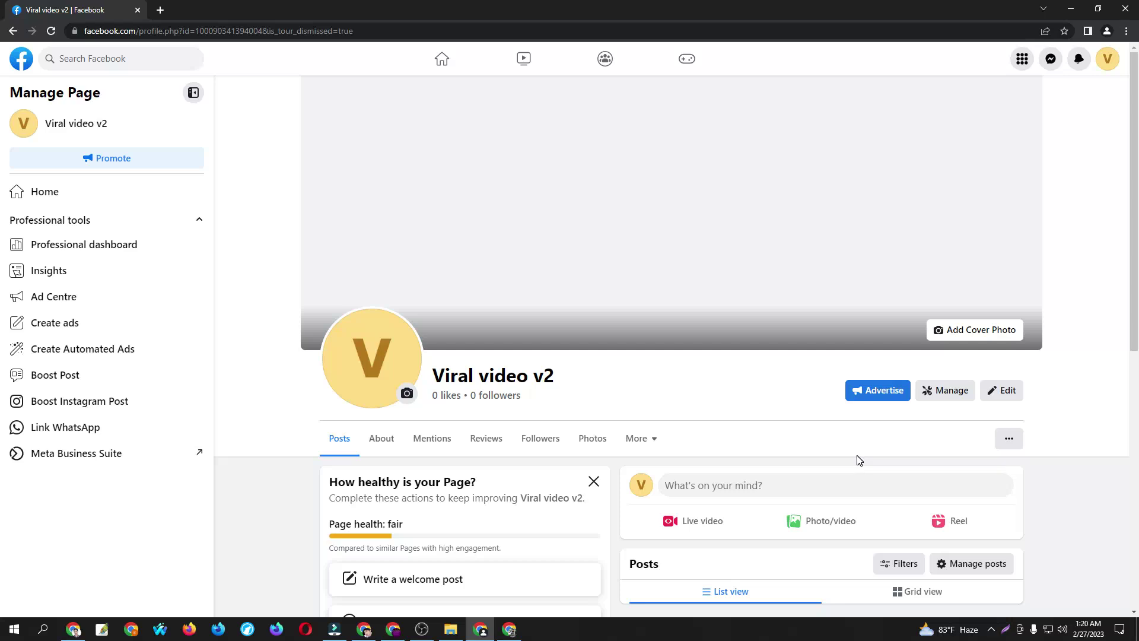
scroll(854, 474, down, 6)
scroll(863, 507, up, 6)
Switch to Creator Studio, unselect all Pages and choose only The Times as the Page to view
click(509, 629)
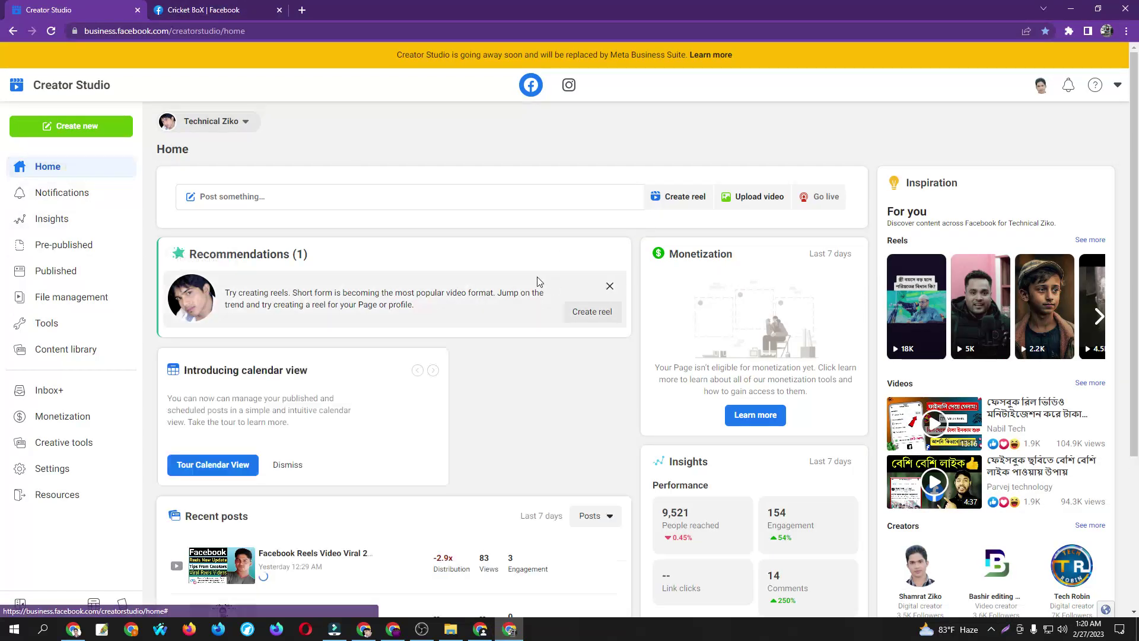
click(212, 125)
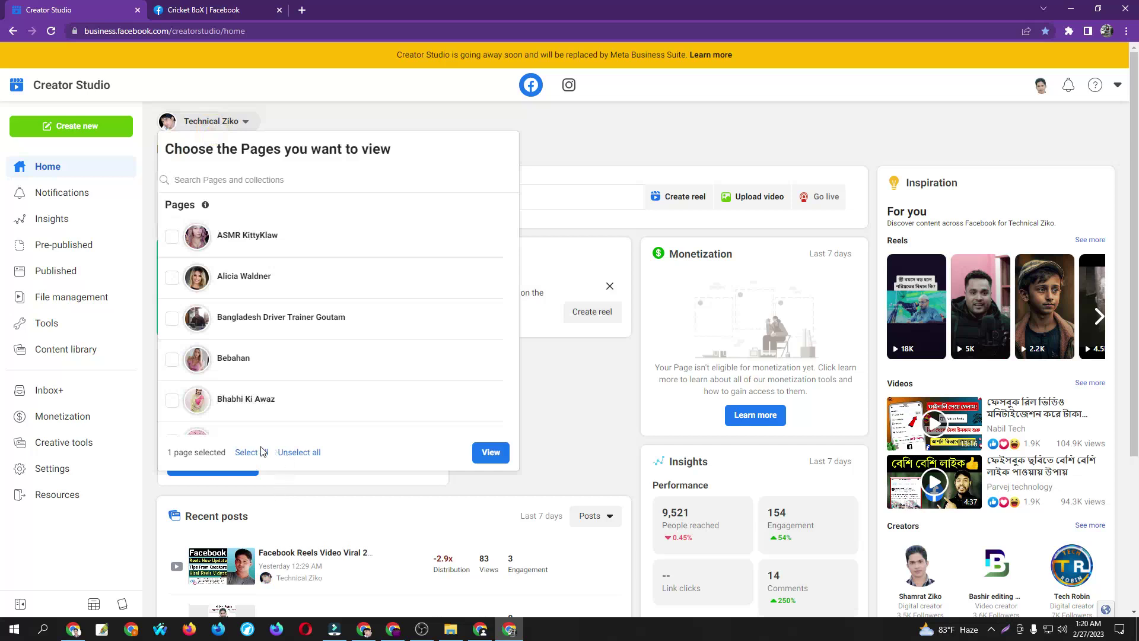
click(282, 452)
scroll(347, 332, down, 12)
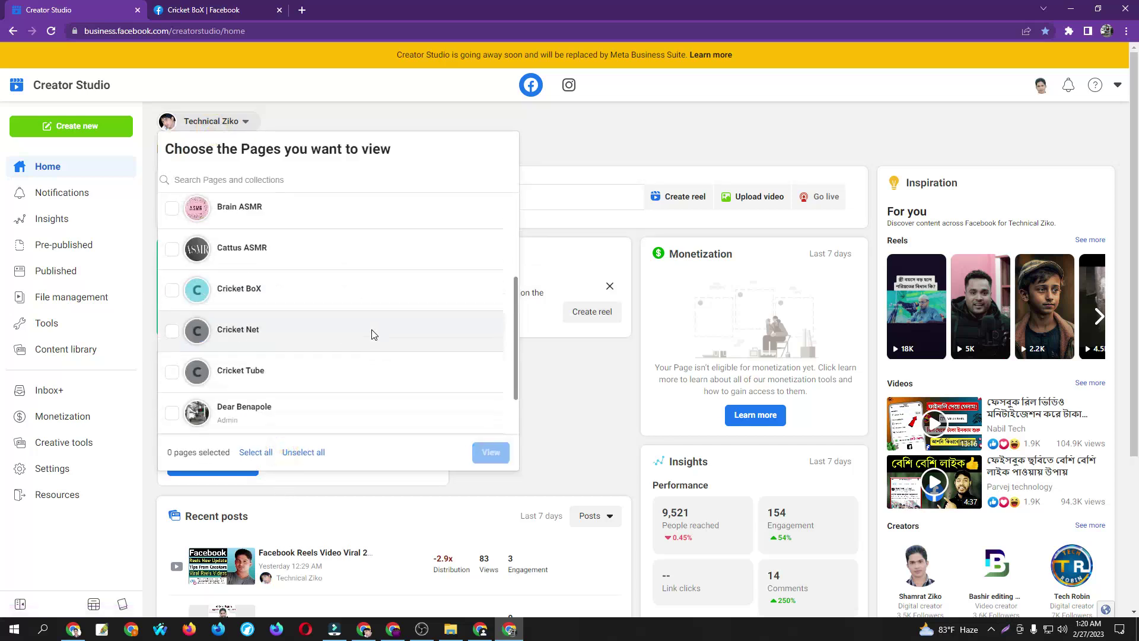
scroll(312, 316, down, 10)
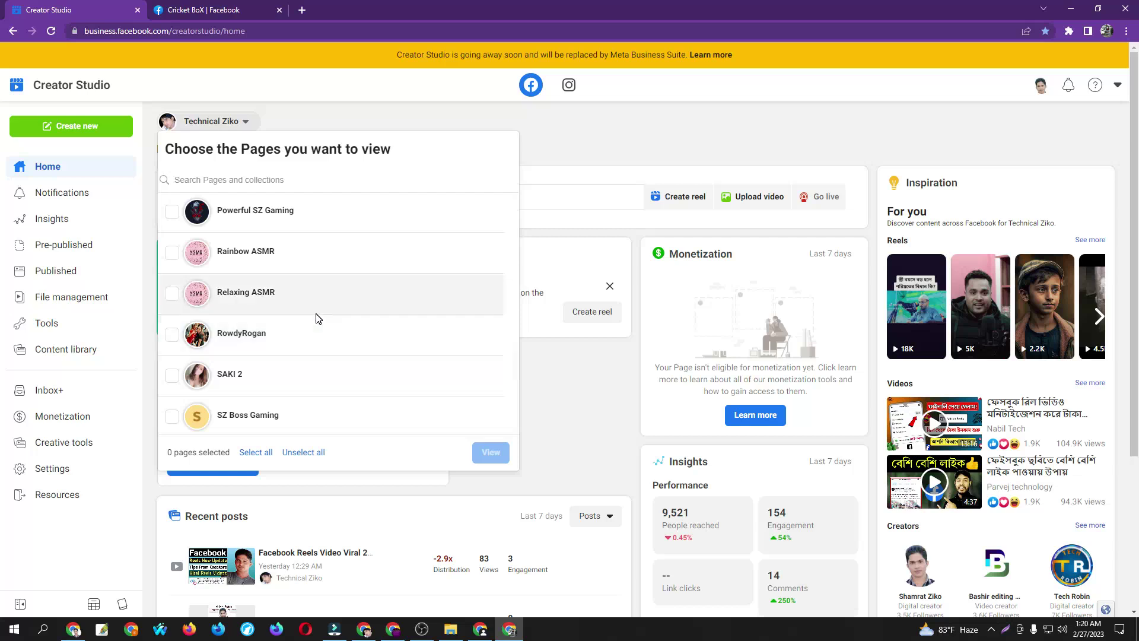
scroll(317, 320, down, 4)
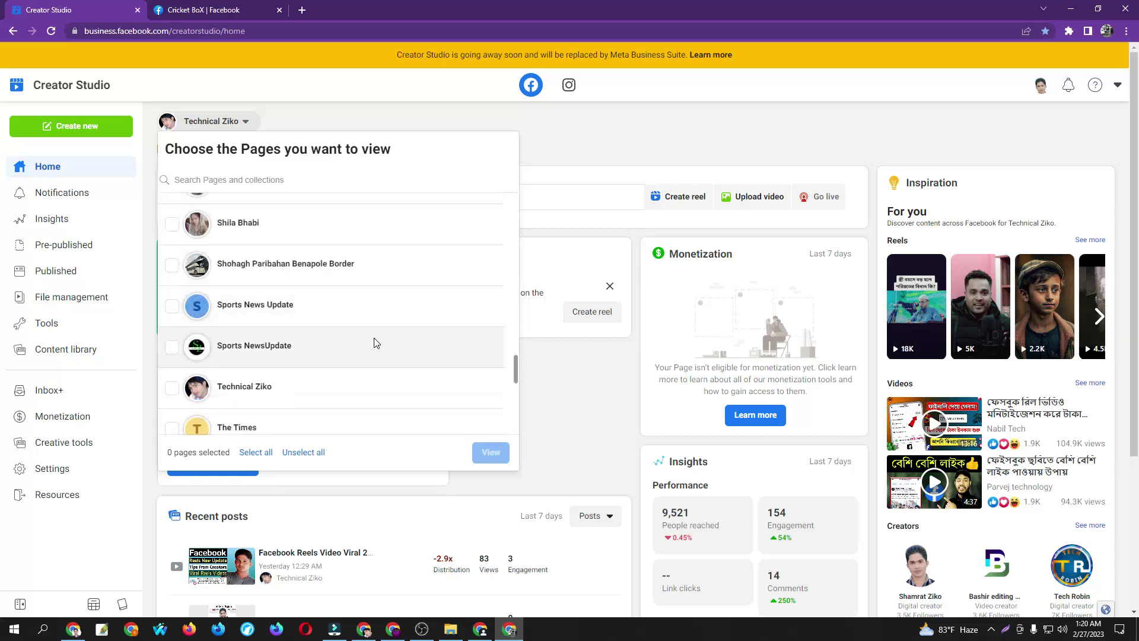
scroll(374, 343, down, 8)
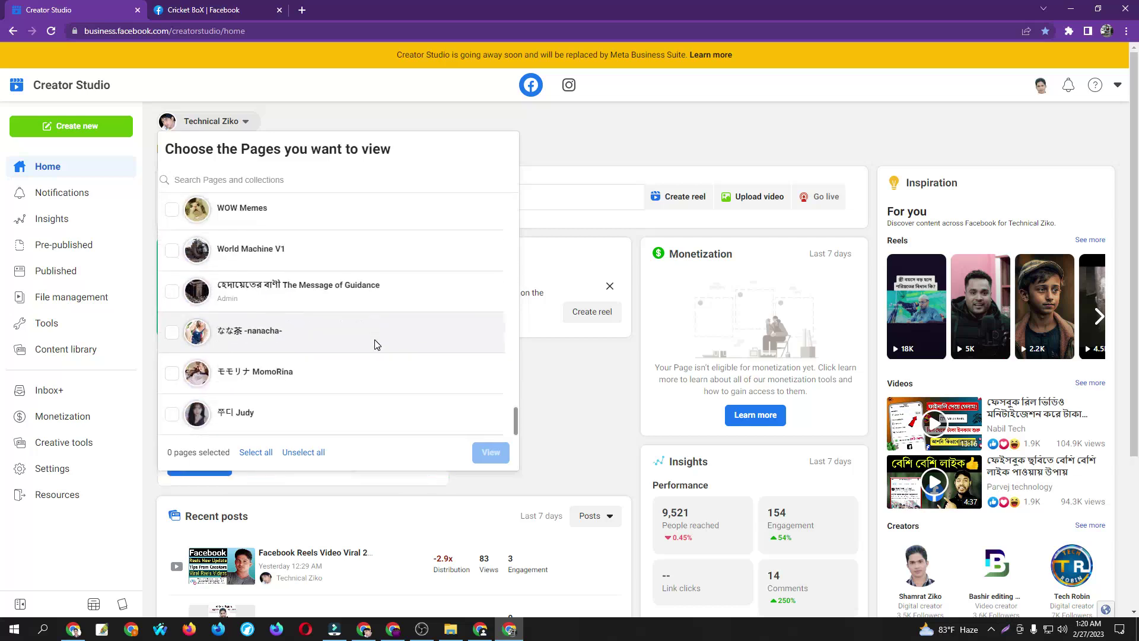
scroll(362, 332, up, 5)
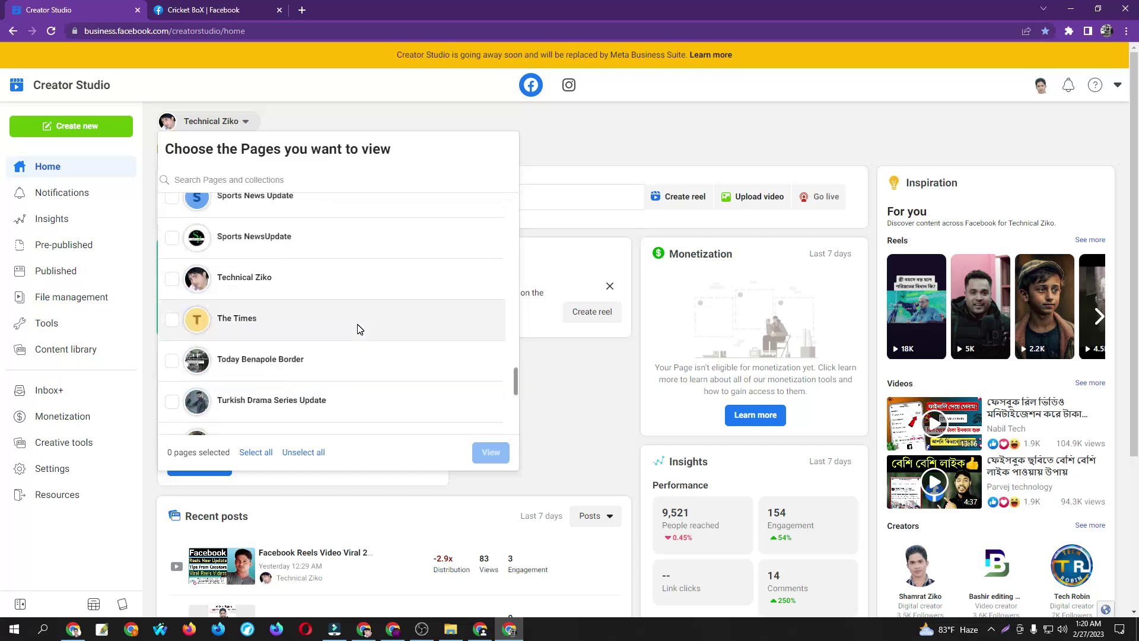
click(357, 329)
click(486, 452)
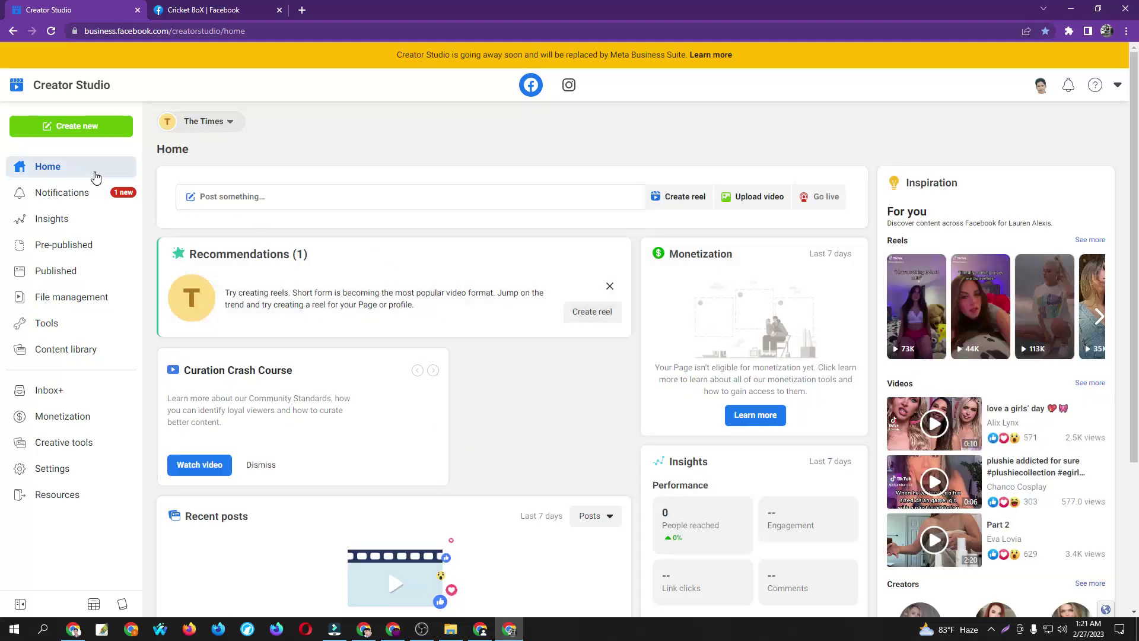
Look over the Home overview of The Times, including its recent posts, insights and scheduled posts
click(94, 173)
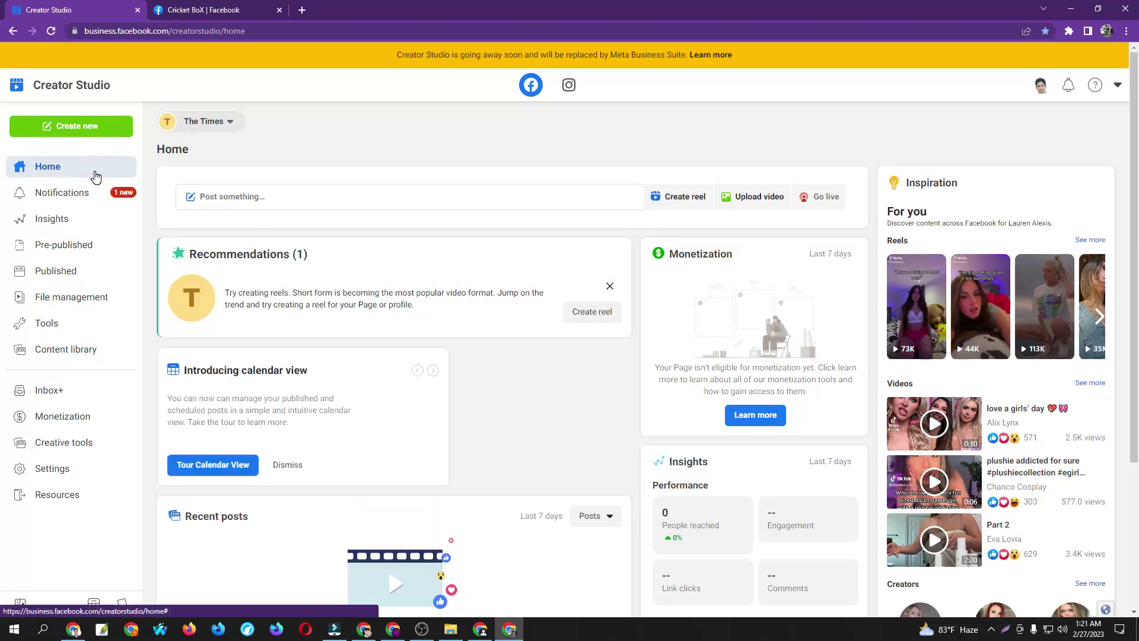
scroll(475, 273, down, 3)
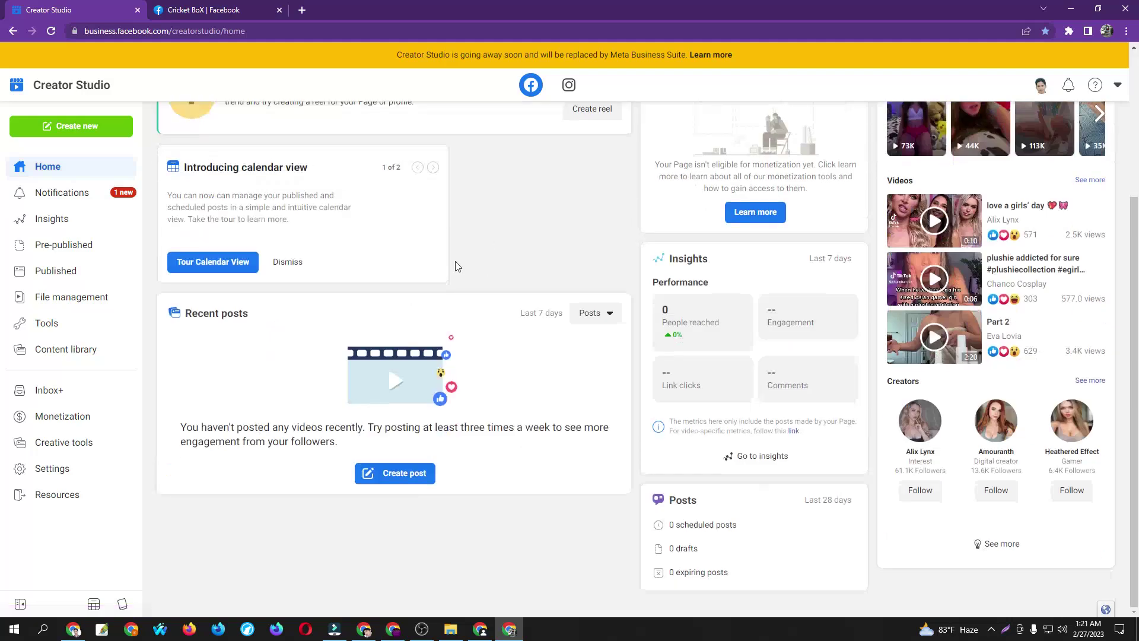
scroll(433, 249, up, 3)
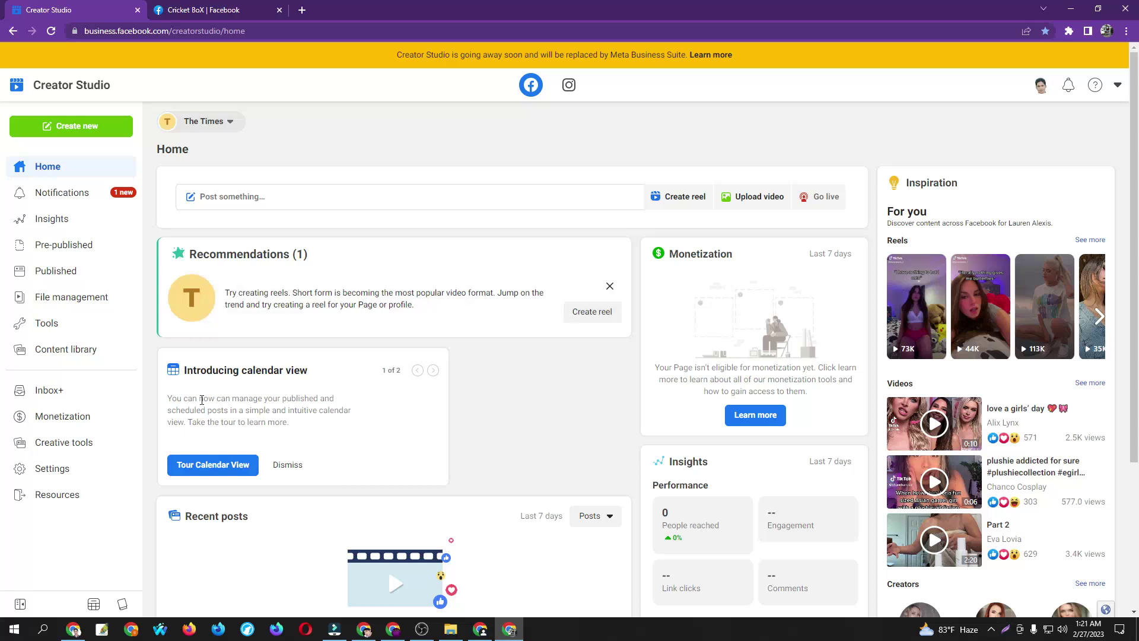
Open the Page's Monetization home and review its status, performance and tools as far as In-Stream Ads for On-Demand
click(77, 417)
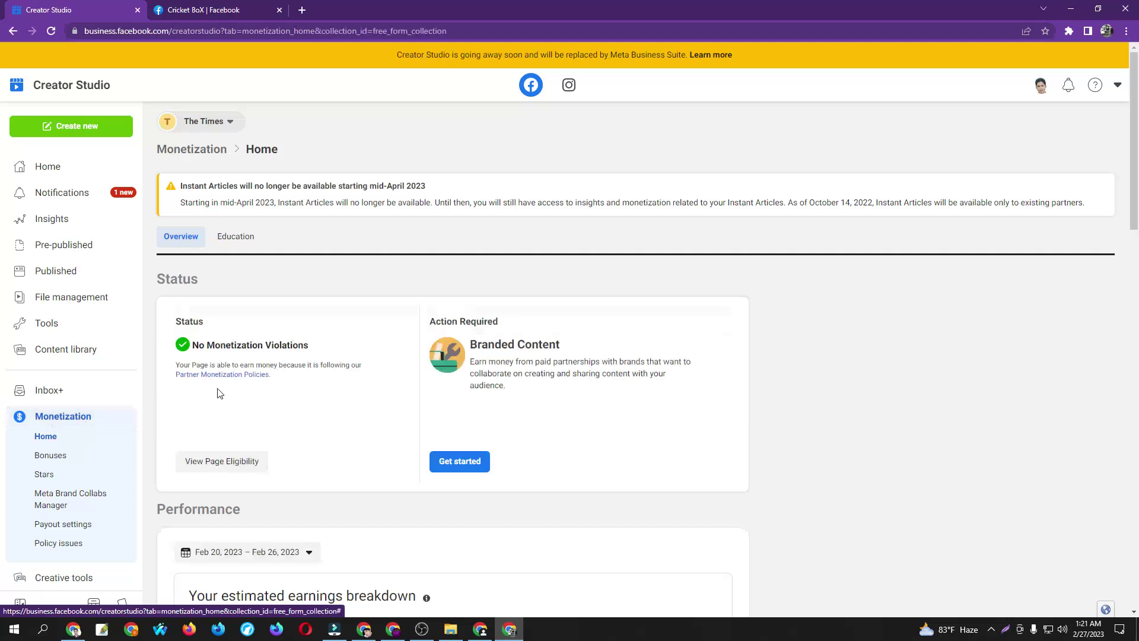
scroll(284, 323, down, 5)
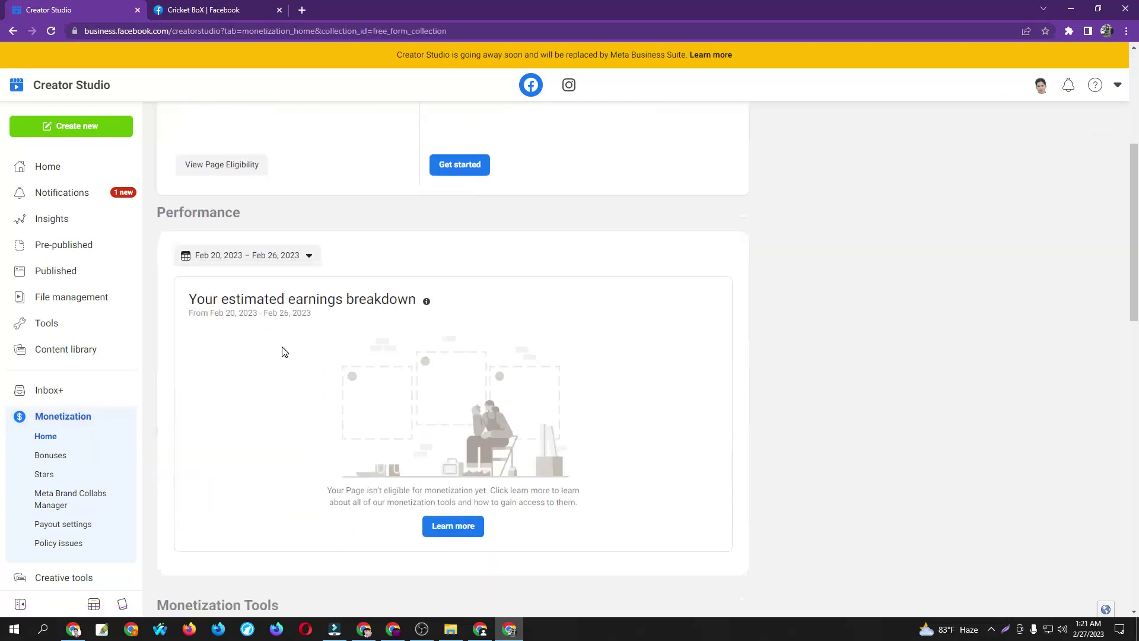
scroll(285, 348, up, 5)
scroll(284, 349, down, 11)
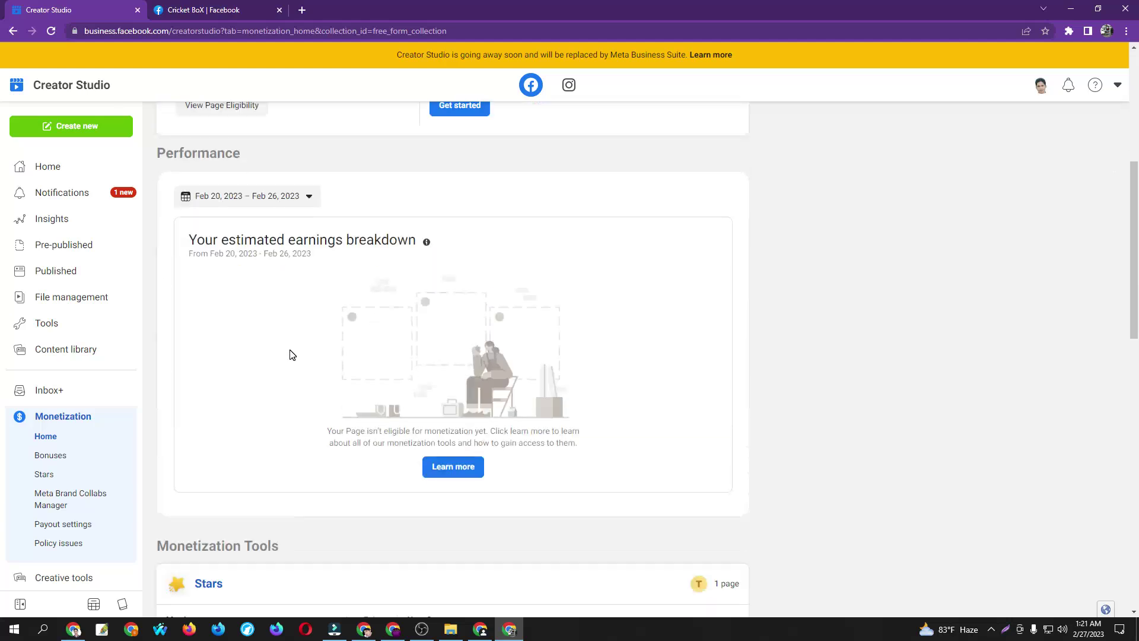
scroll(303, 356, down, 5)
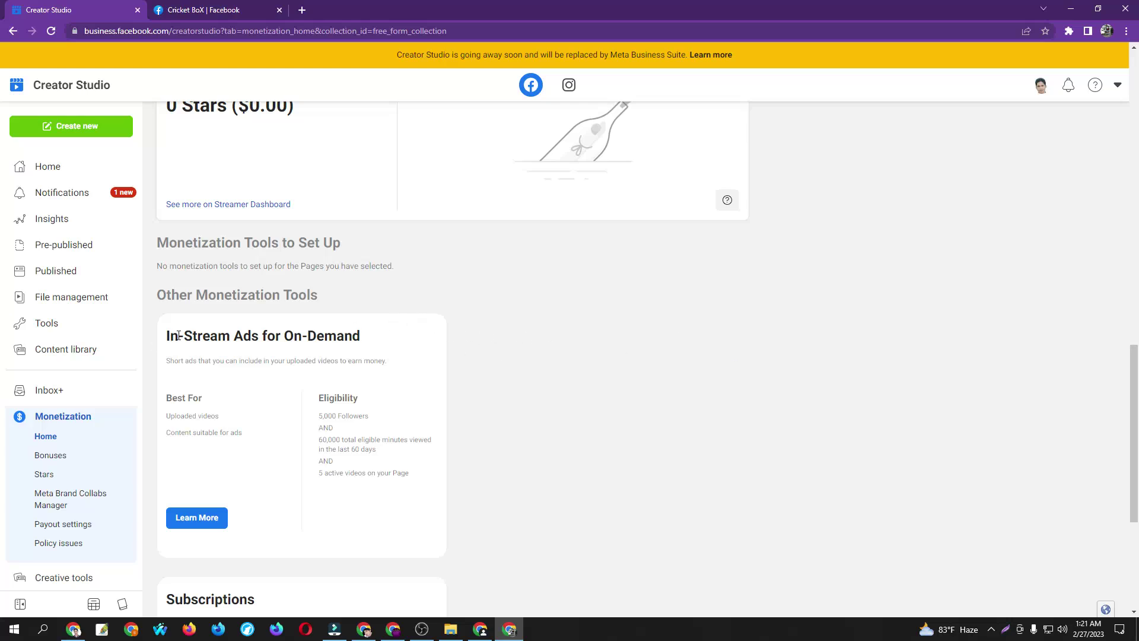
scroll(264, 329, down, 1)
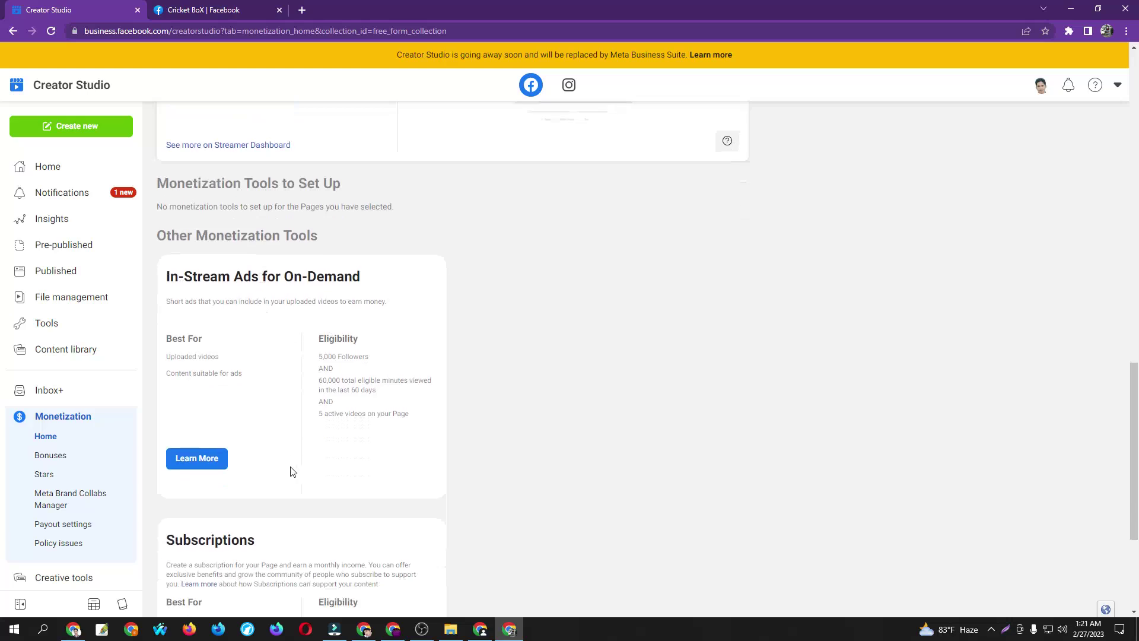
Open the learn-more page for In-Stream Ads for On-Demand and expand its requirements section
click(208, 461)
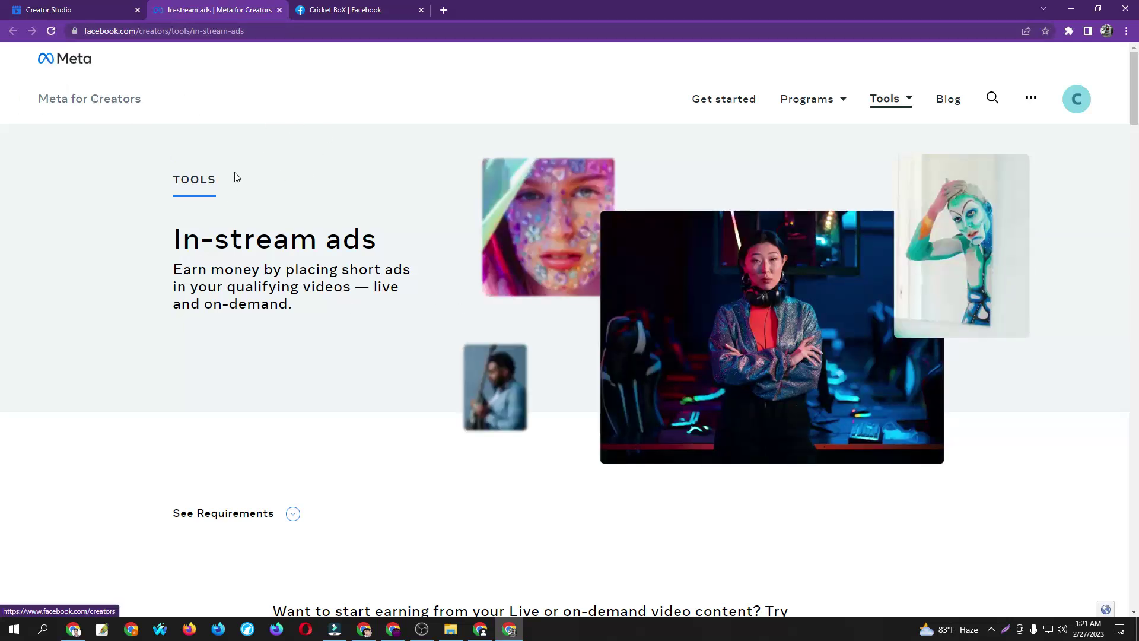
scroll(368, 246, down, 4)
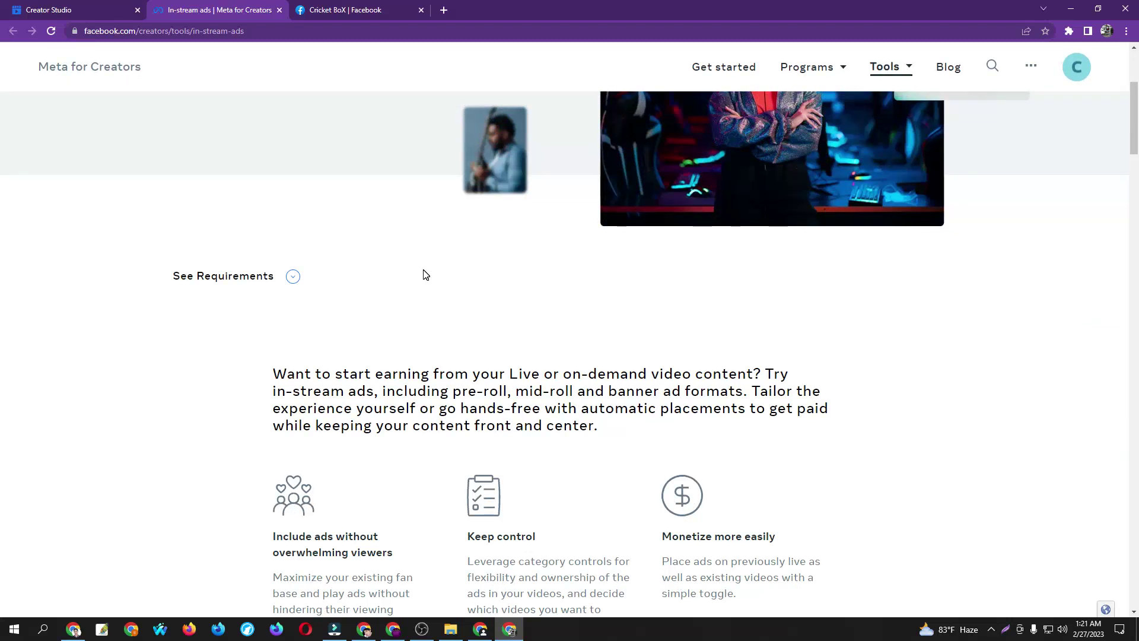
click(292, 276)
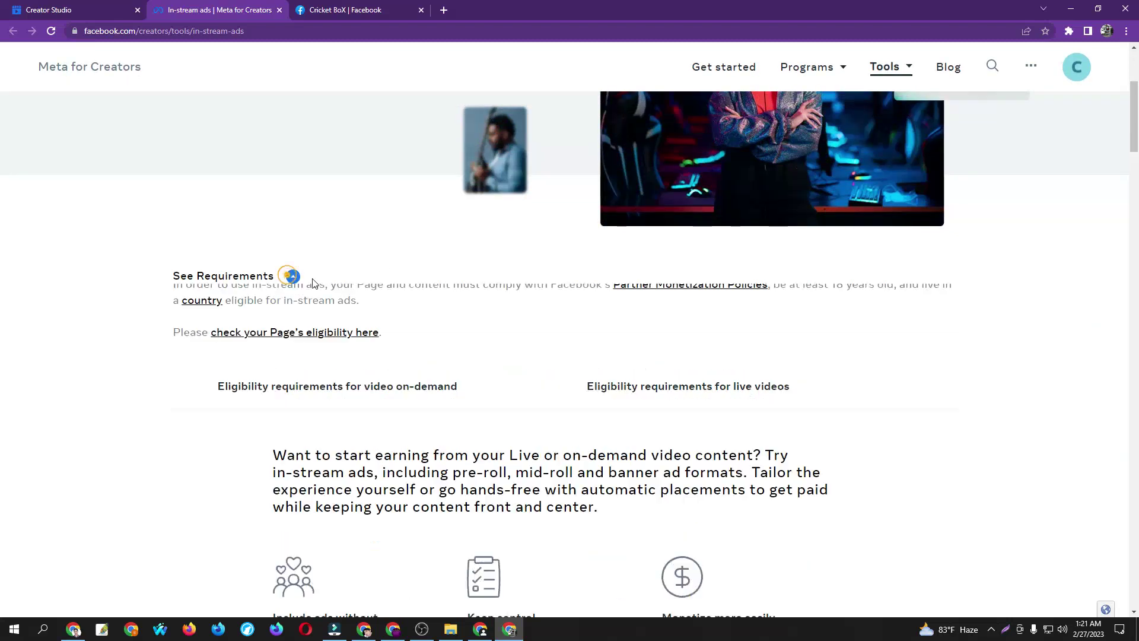
scroll(472, 337, down, 3)
scroll(443, 311, up, 2)
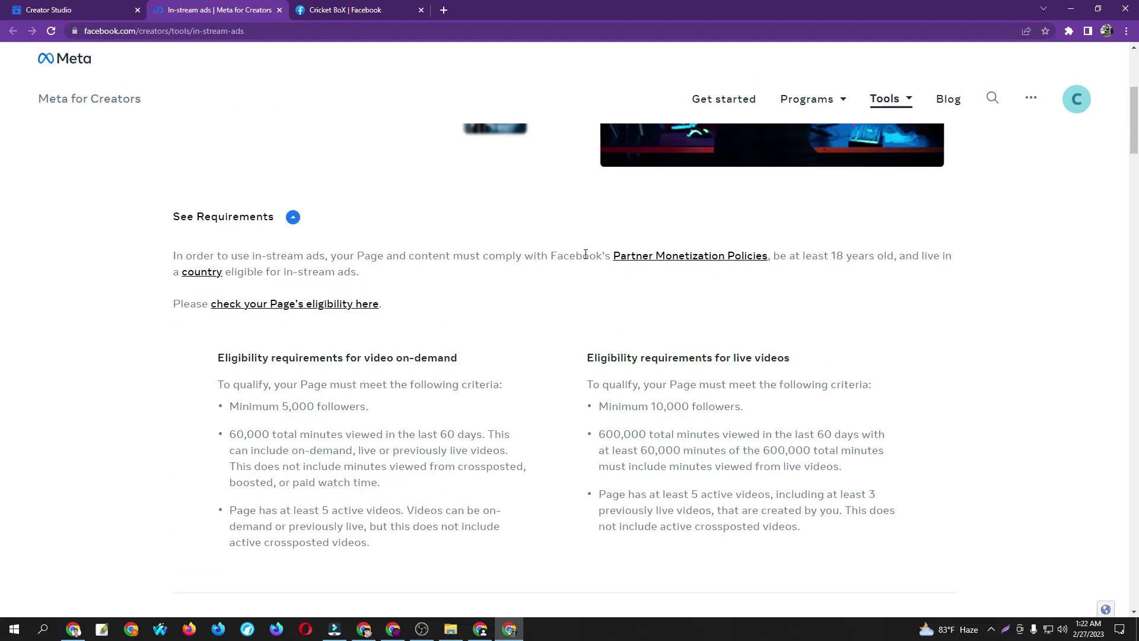
Read the video on-demand eligibility requirements, highlighting the "60,000 total minutes viewed in the last 60 days" and "5 active videos" criteria
scroll(583, 253, down, 1)
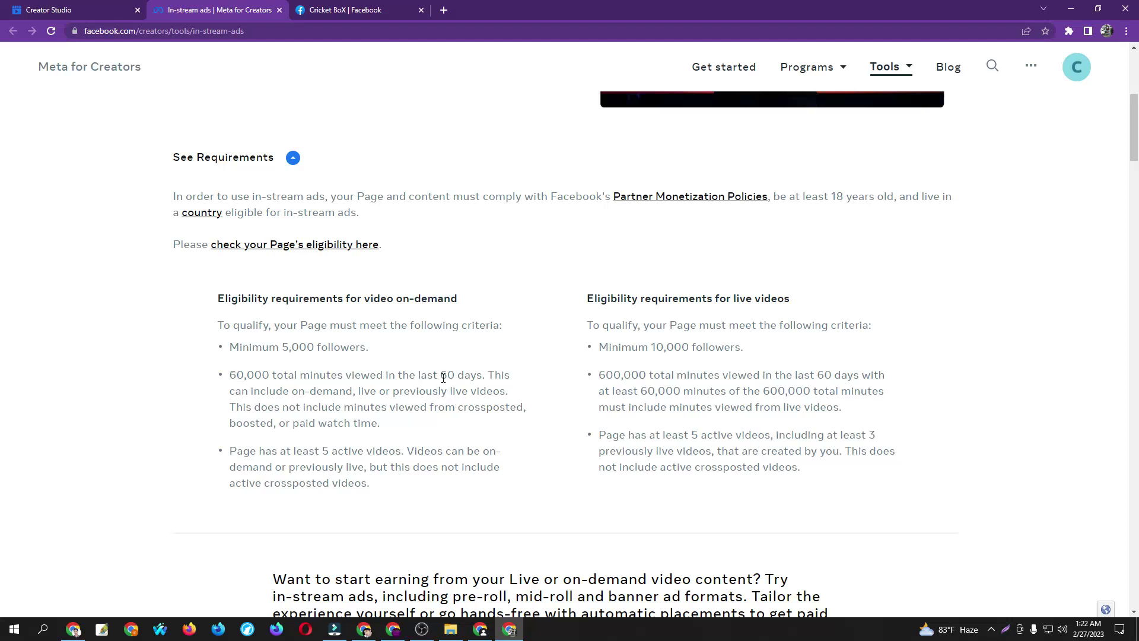
drag(440, 374, 473, 374)
click(457, 379)
double_click(231, 375)
drag(282, 376, 516, 383)
scroll(516, 383, down, 1)
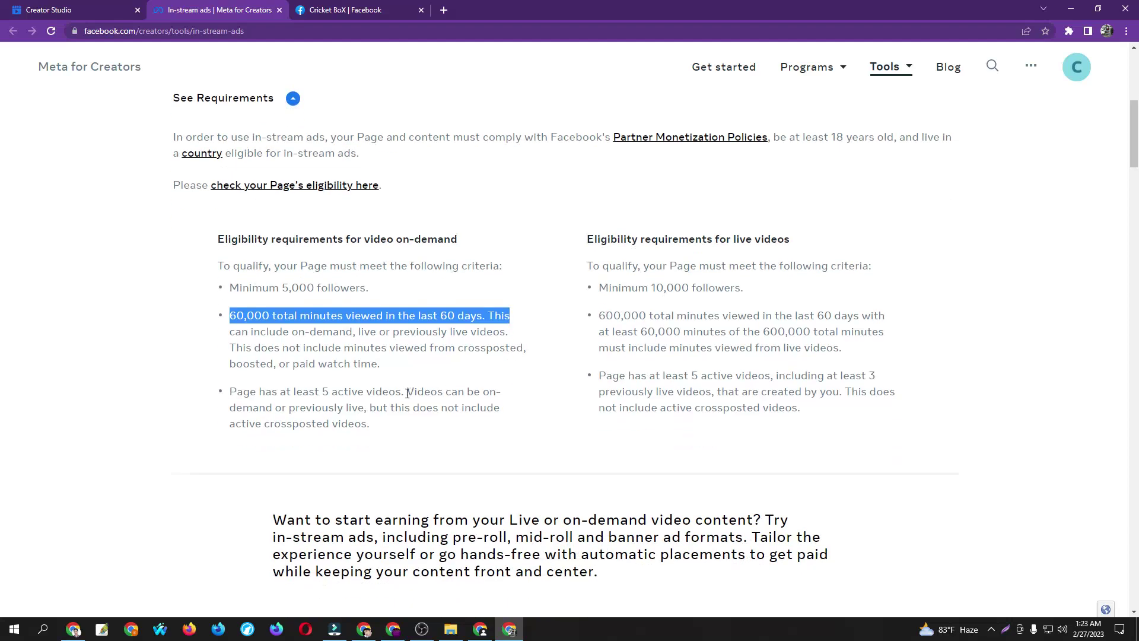
drag(320, 391, 406, 393)
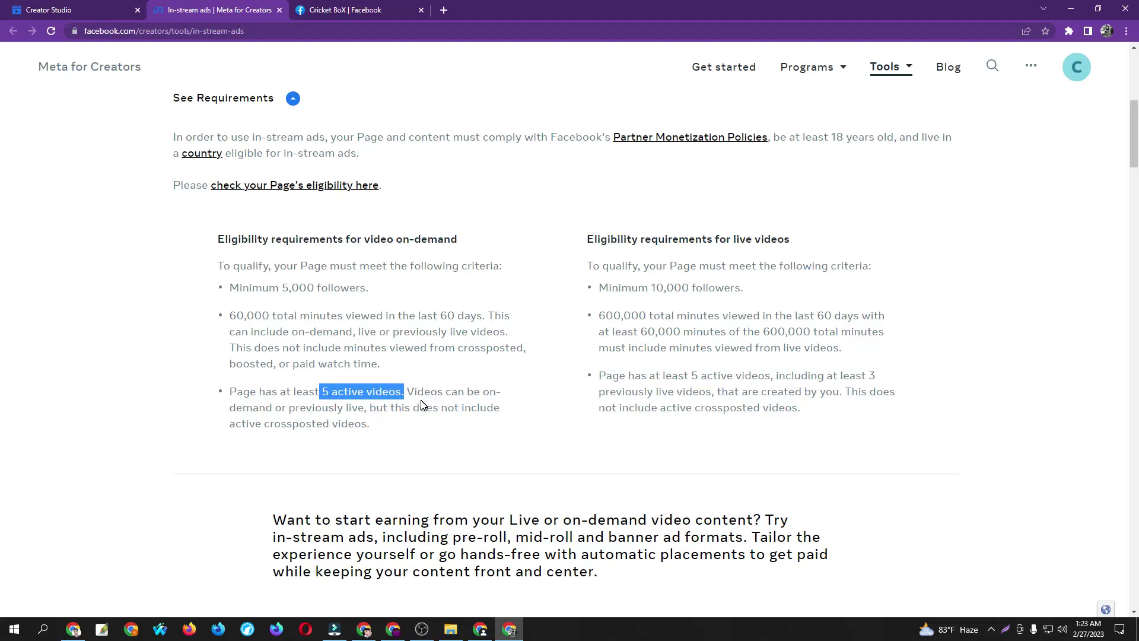
scroll(422, 405, down, 5)
scroll(385, 297, up, 5)
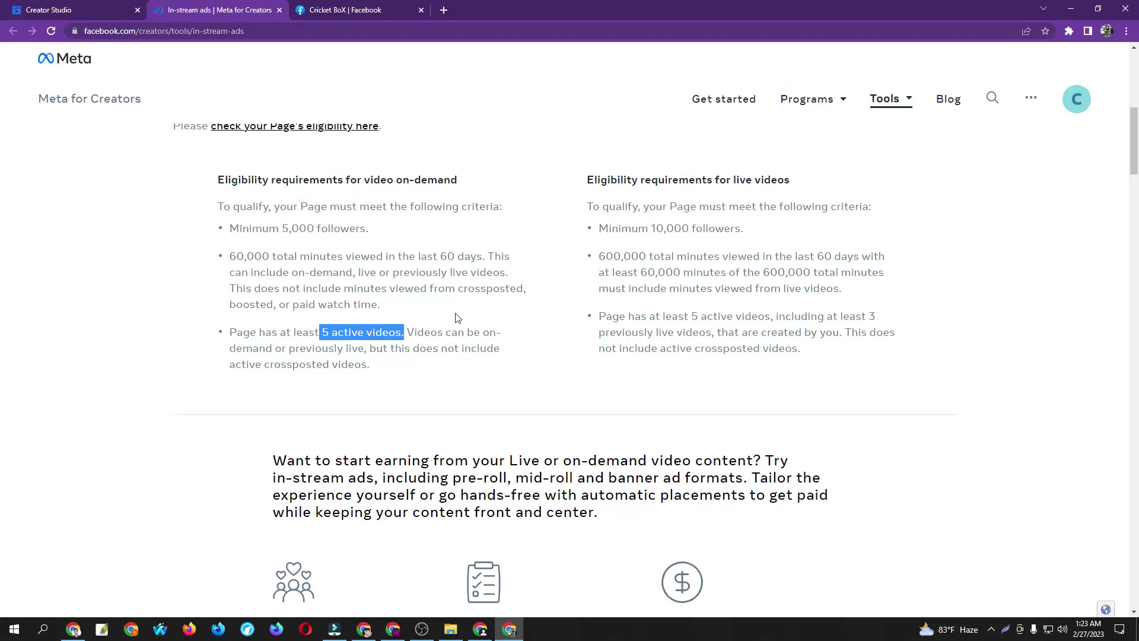
scroll(381, 301, up, 5)
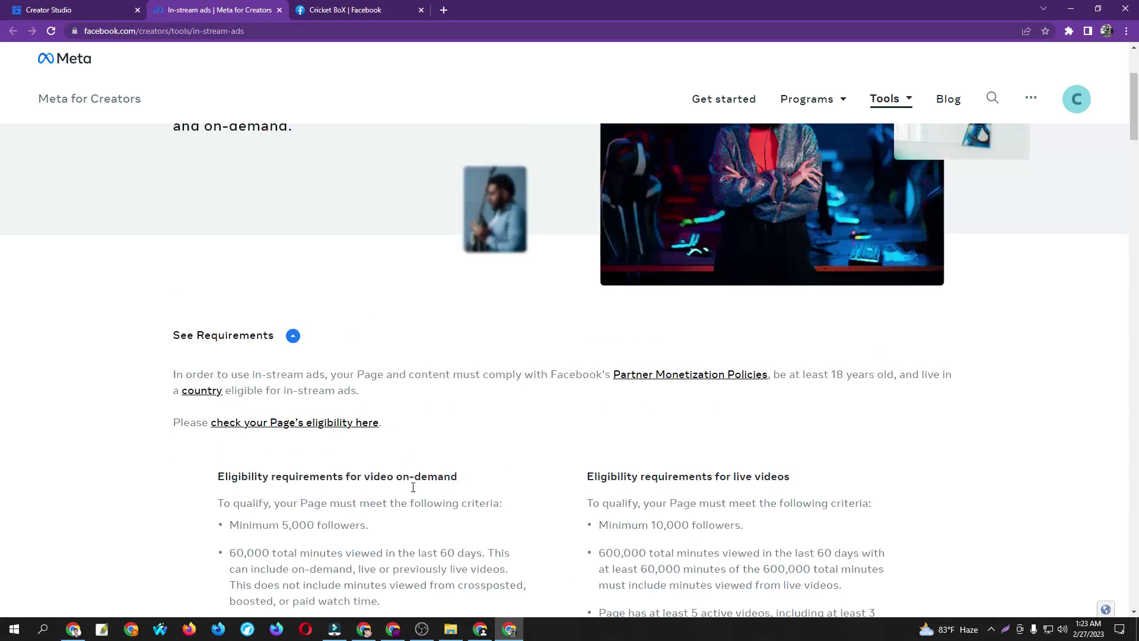
scroll(398, 451, down, 5)
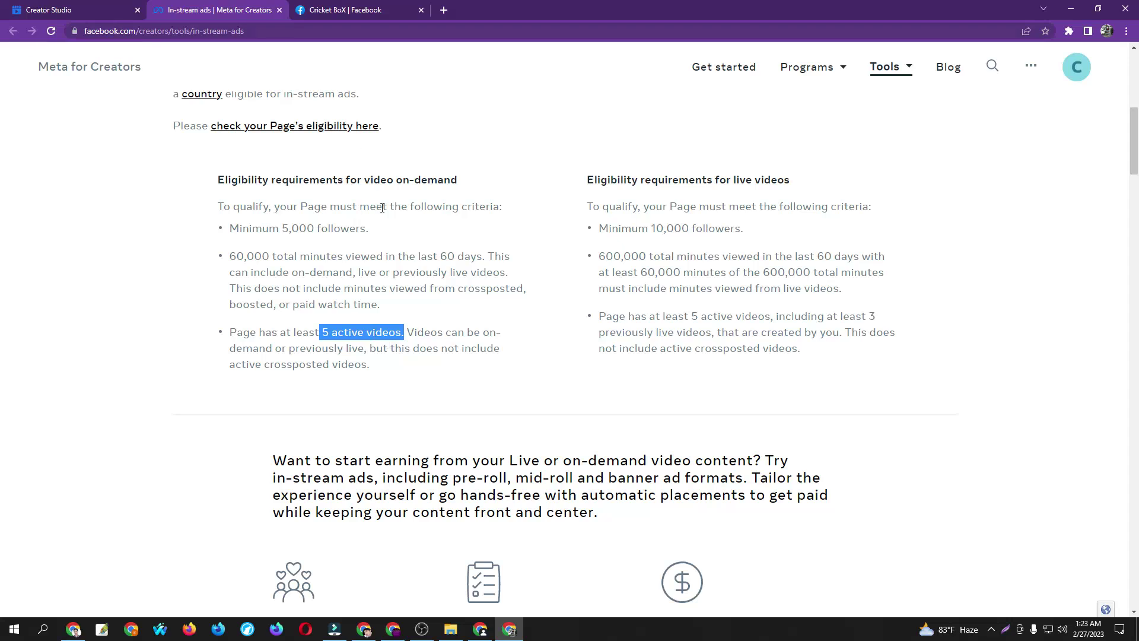
Return to the Monetization overview in Creator Studio and look over the other monetization tools
click(94, 8)
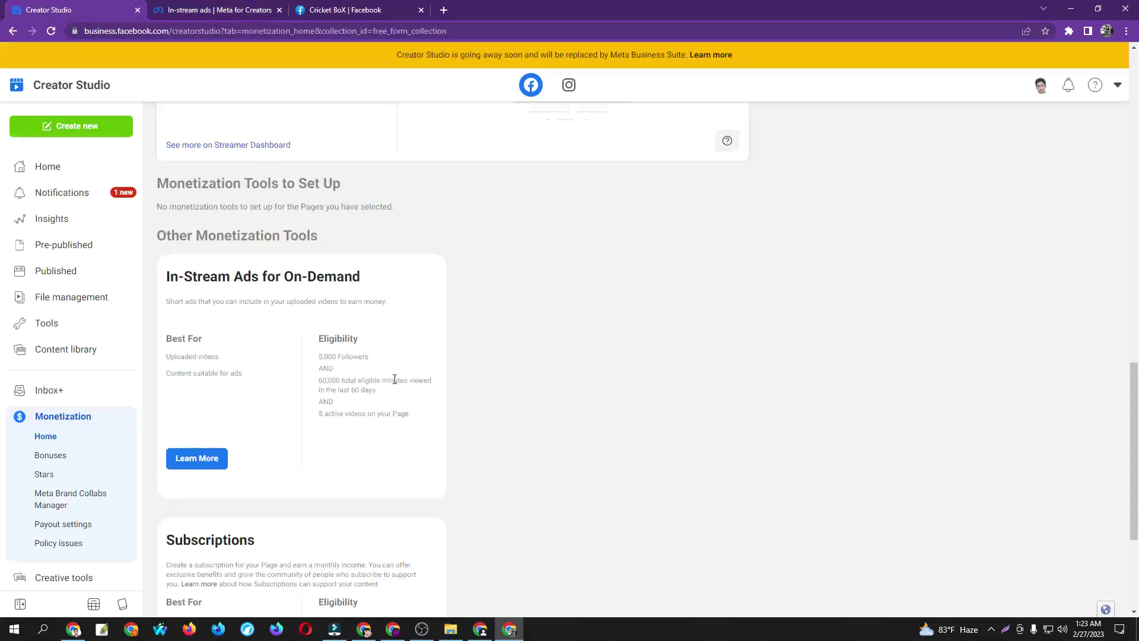
scroll(379, 383, down, 3)
scroll(415, 356, up, 5)
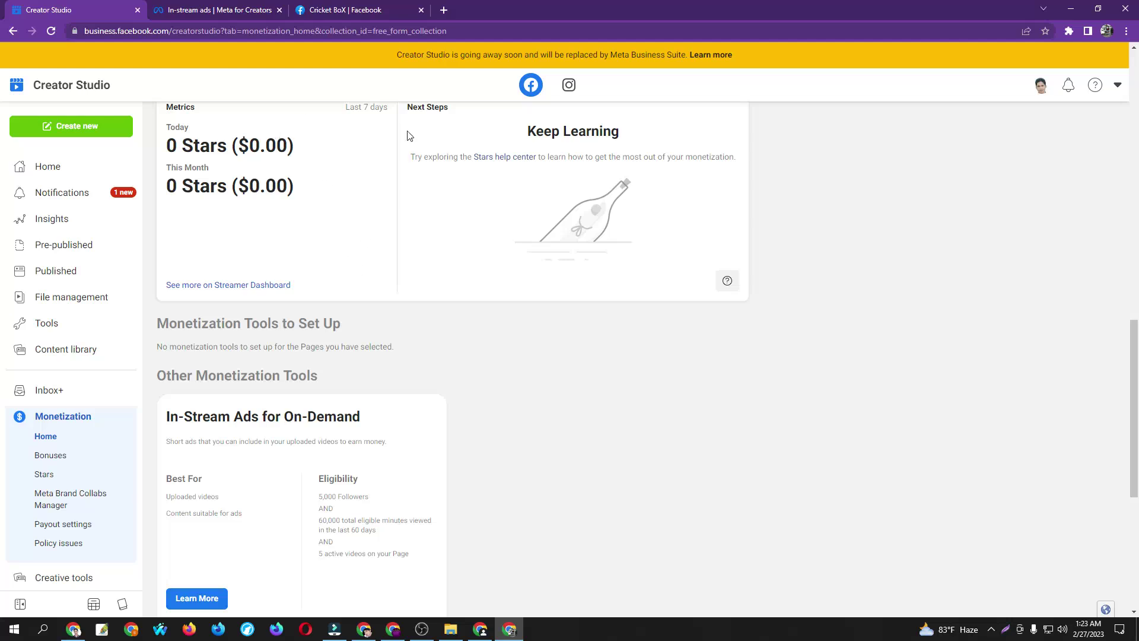
Switch back to the Viral video v2 Page and open the New Pages experience section of its settings
click(480, 628)
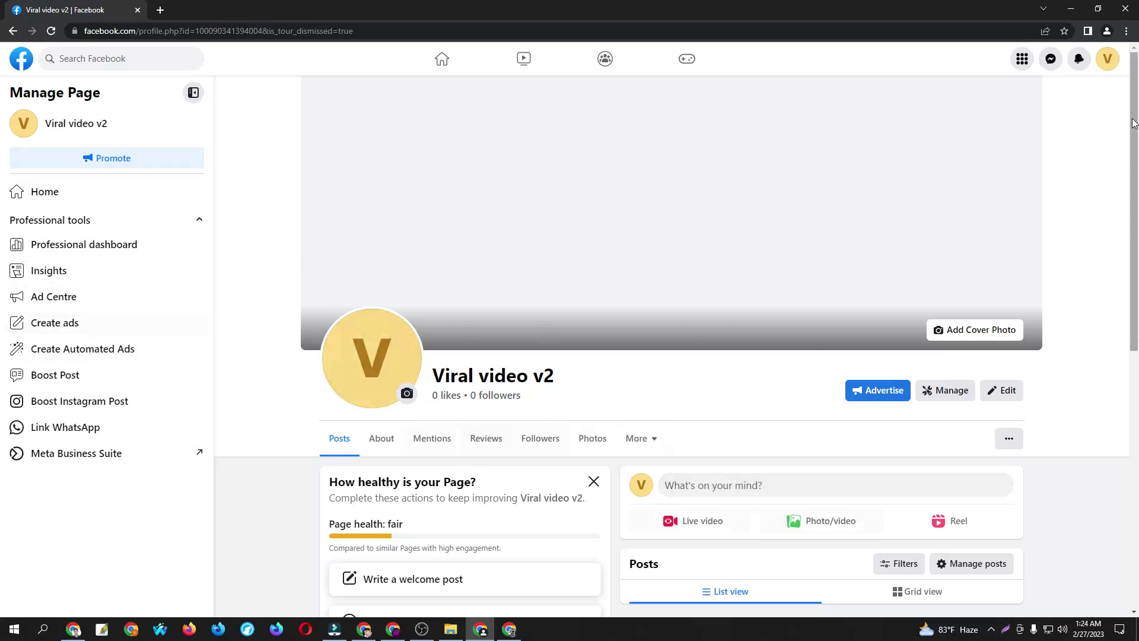
click(1107, 64)
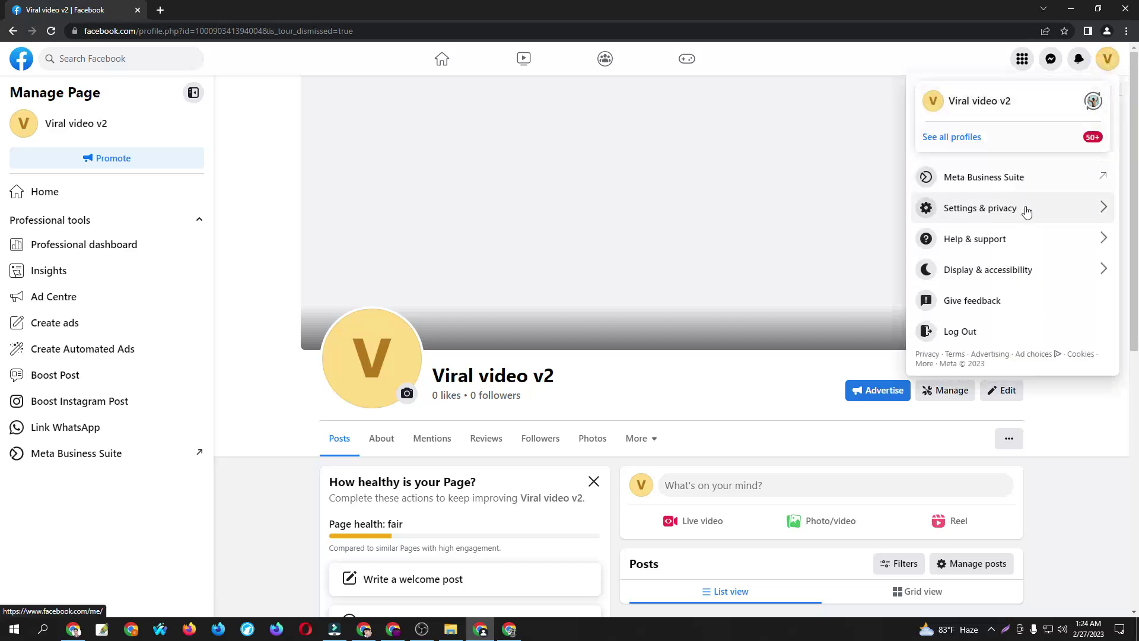
click(960, 213)
click(964, 127)
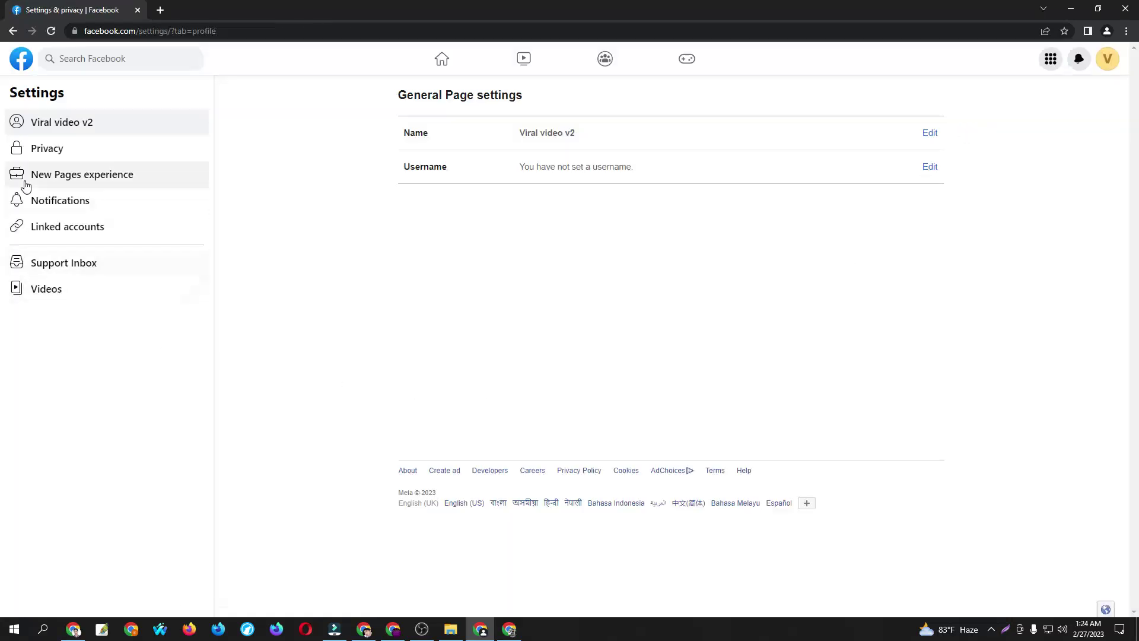
click(73, 186)
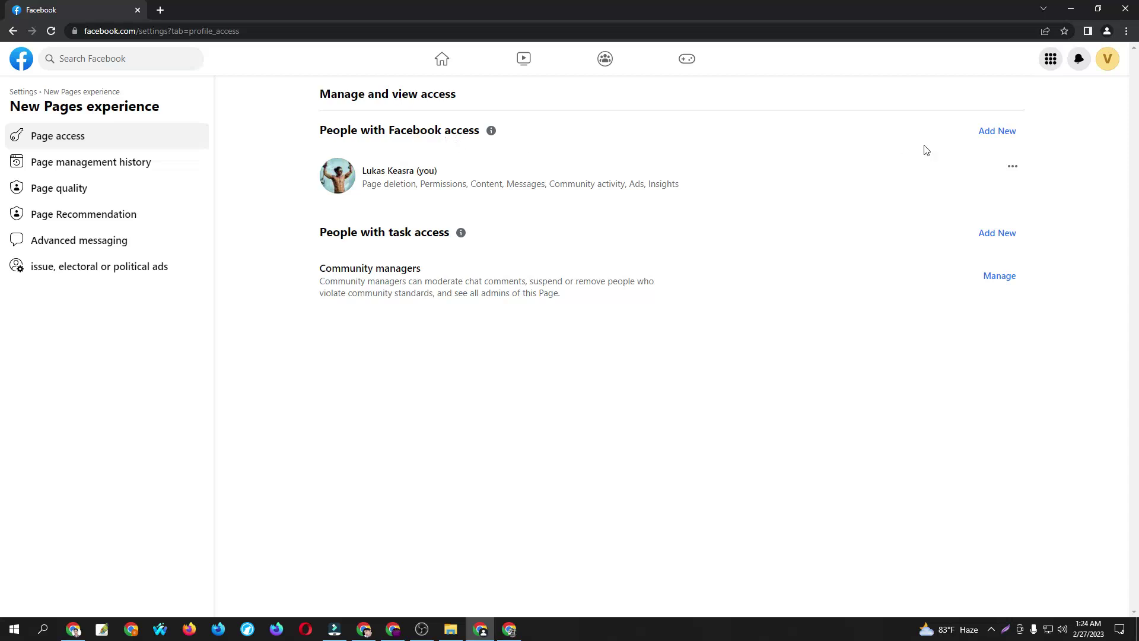
Start adding someone to the people with Facebook access, searching by the person's name and picking the matching profile
click(985, 135)
click(688, 437)
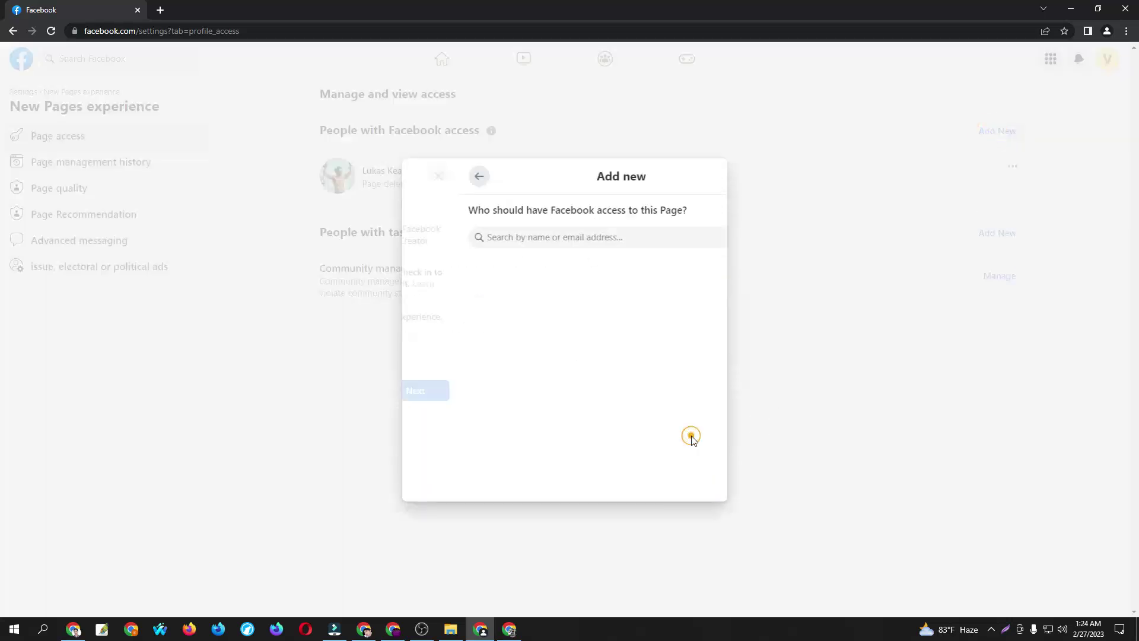
click(437, 228)
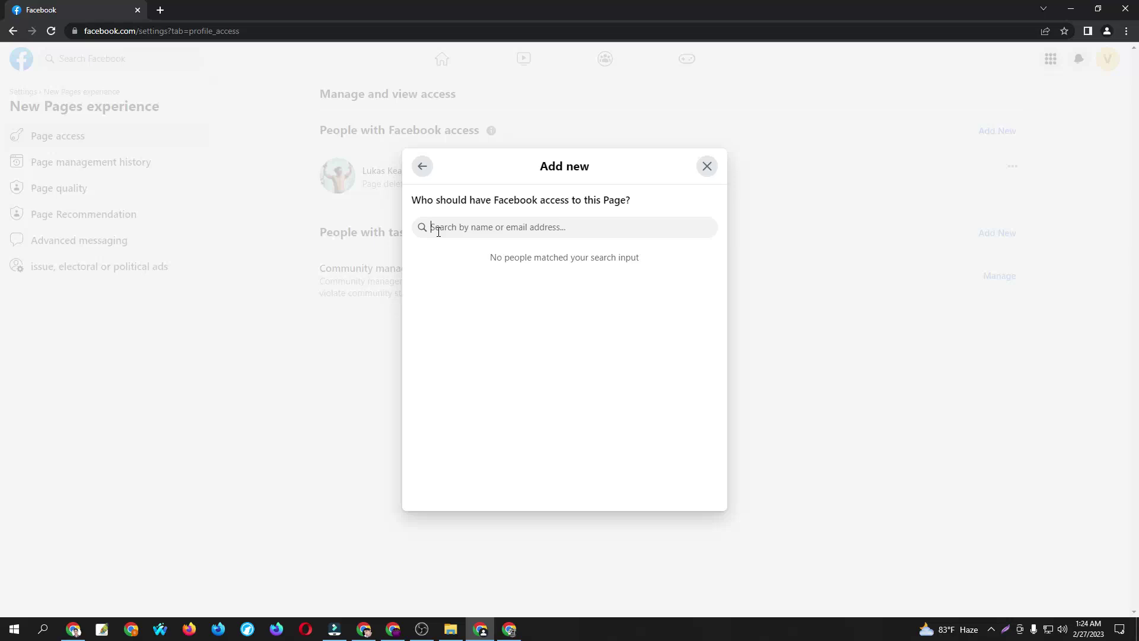
text(sha)
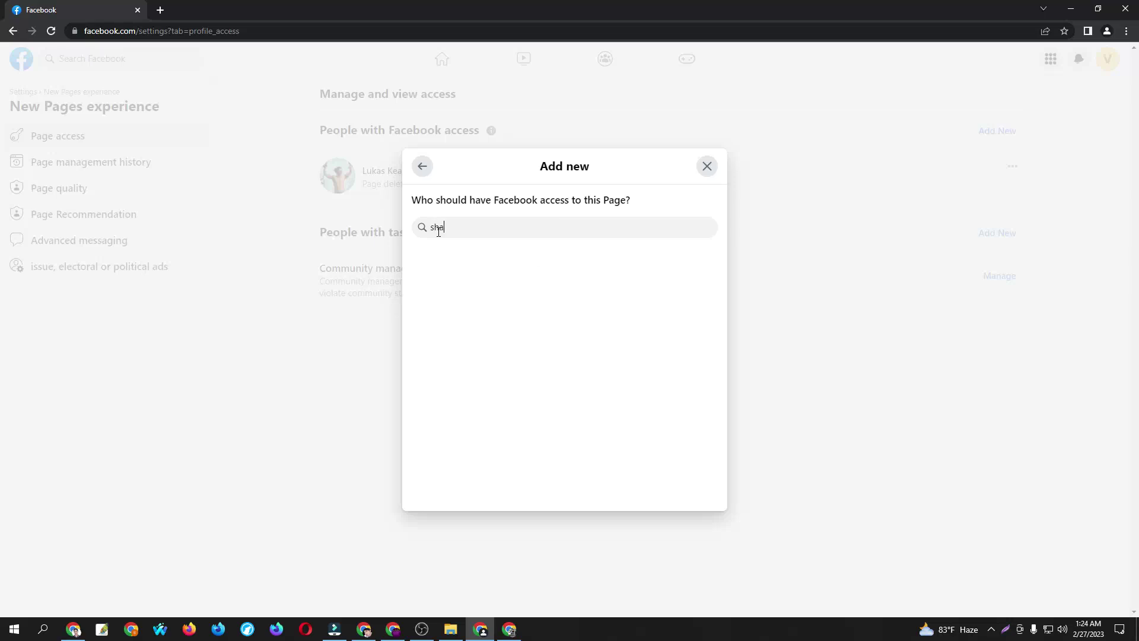
text(m)
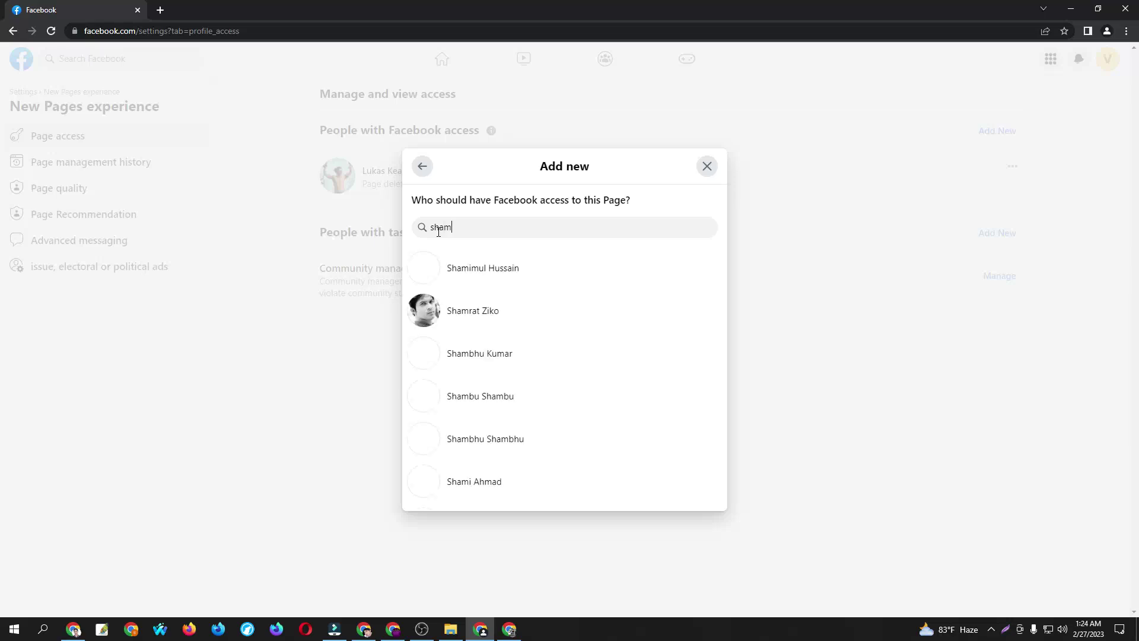
click(540, 304)
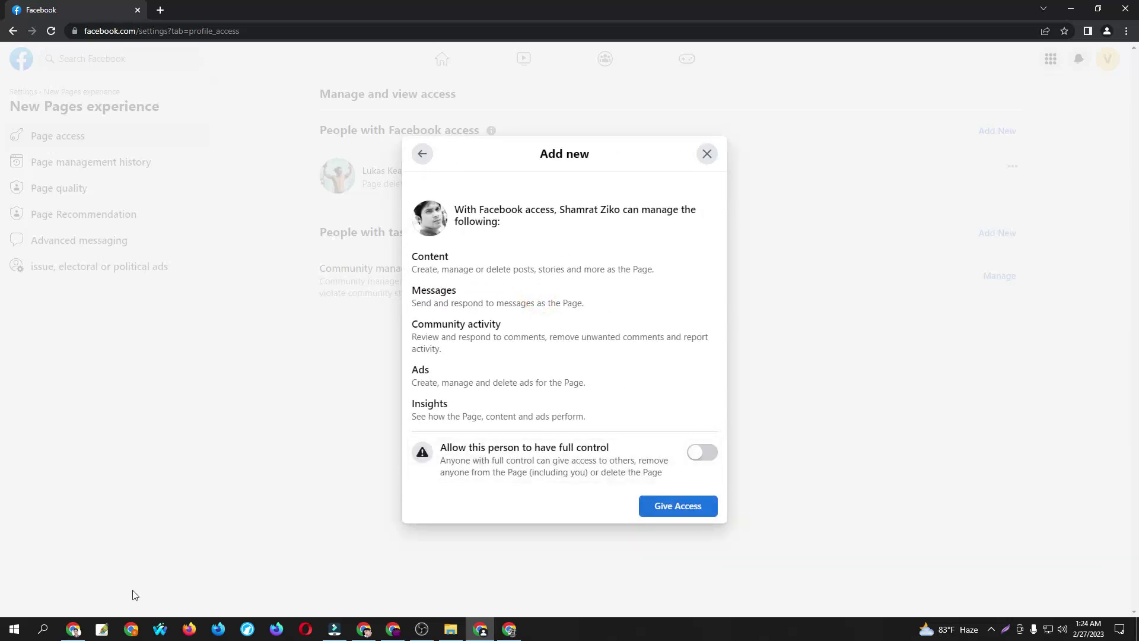
Give the chosen person access with full control, confirm with the account password, and dismiss the browser's offer to save it
click(704, 453)
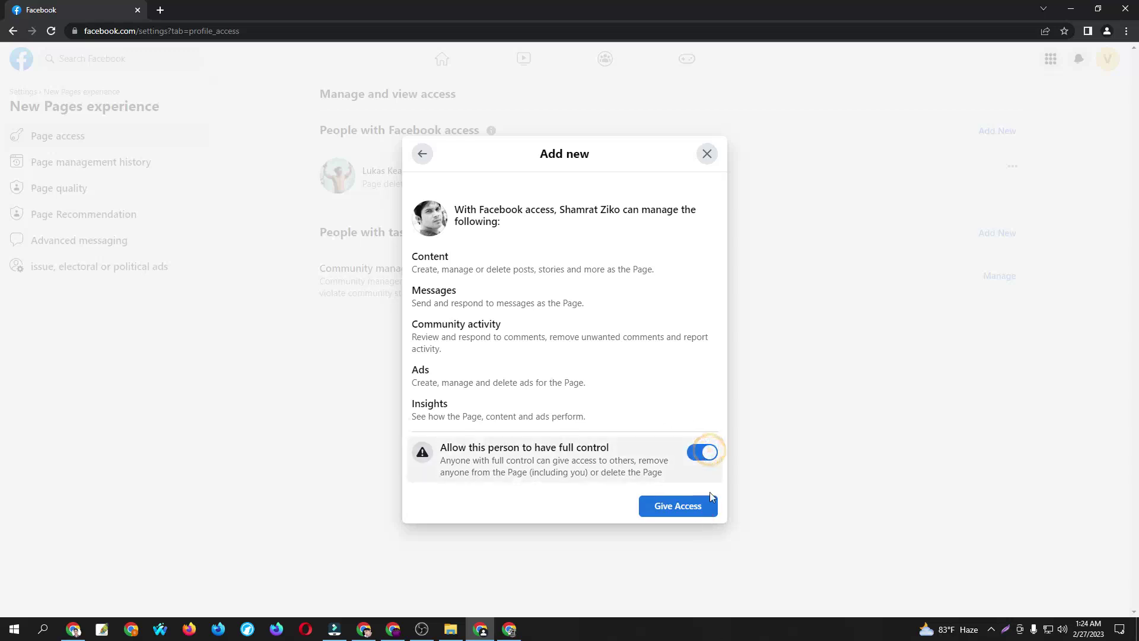
click(676, 506)
click(554, 351)
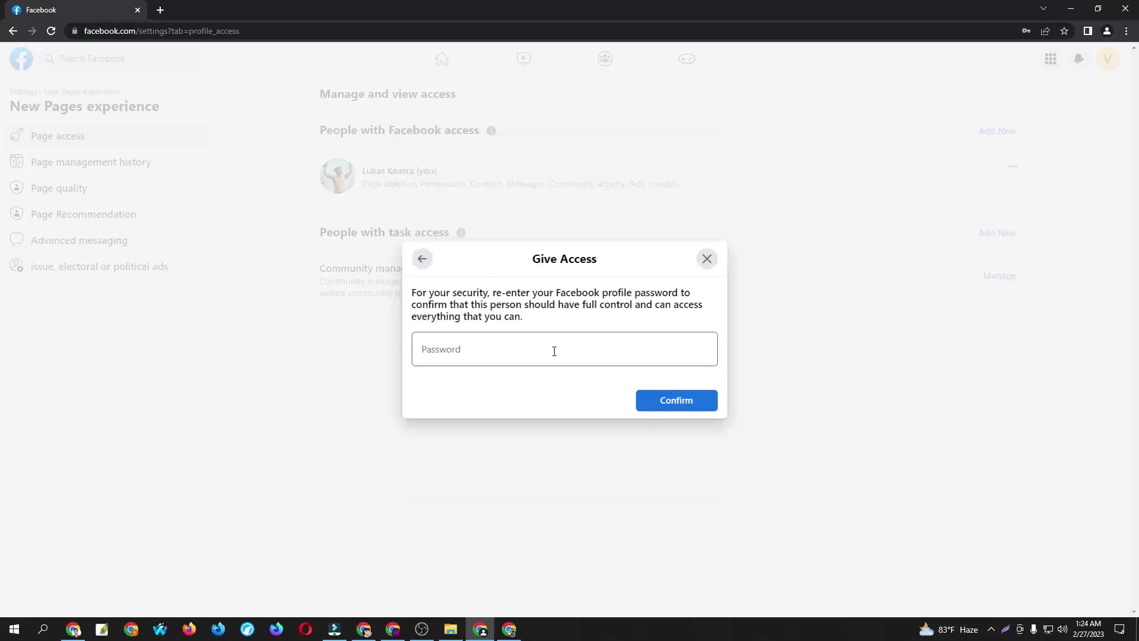
click(554, 351)
click(528, 388)
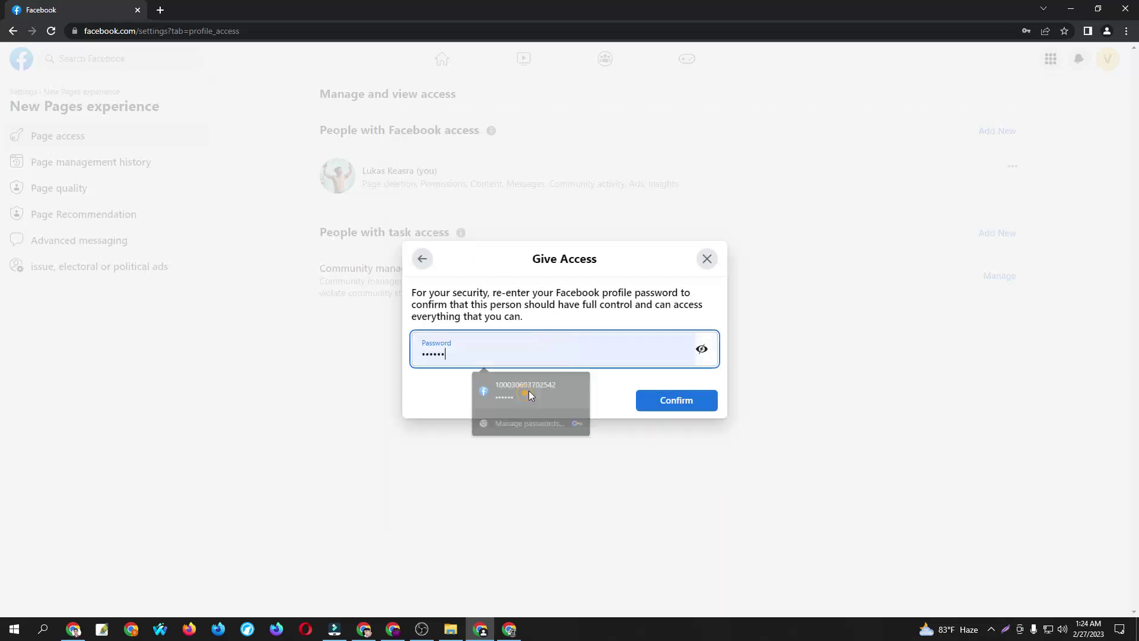
click(688, 402)
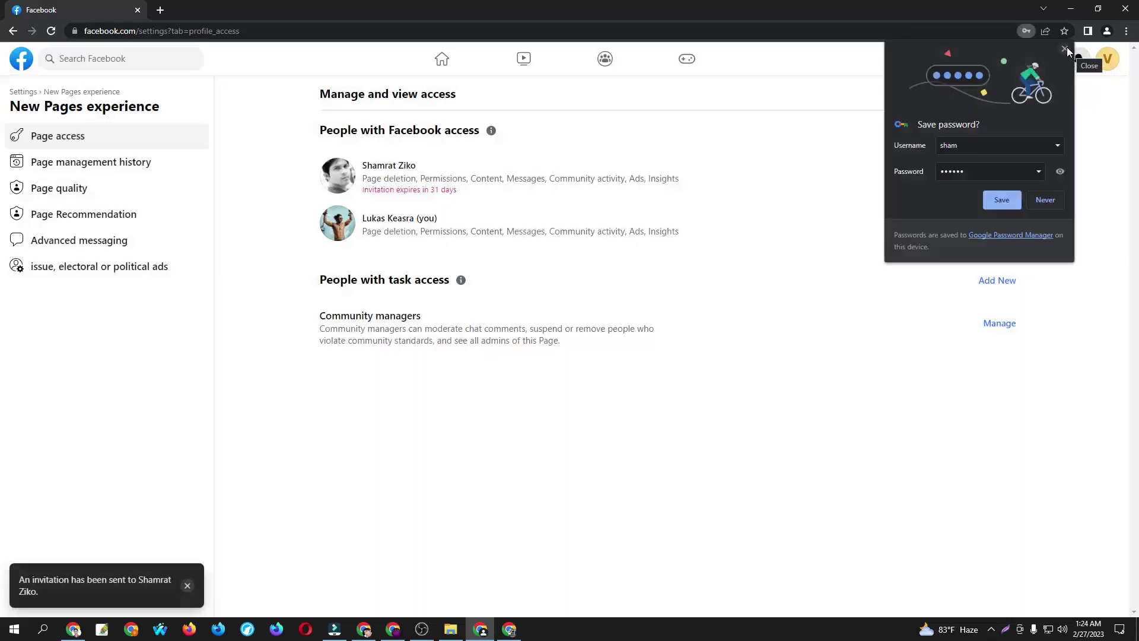
click(1065, 49)
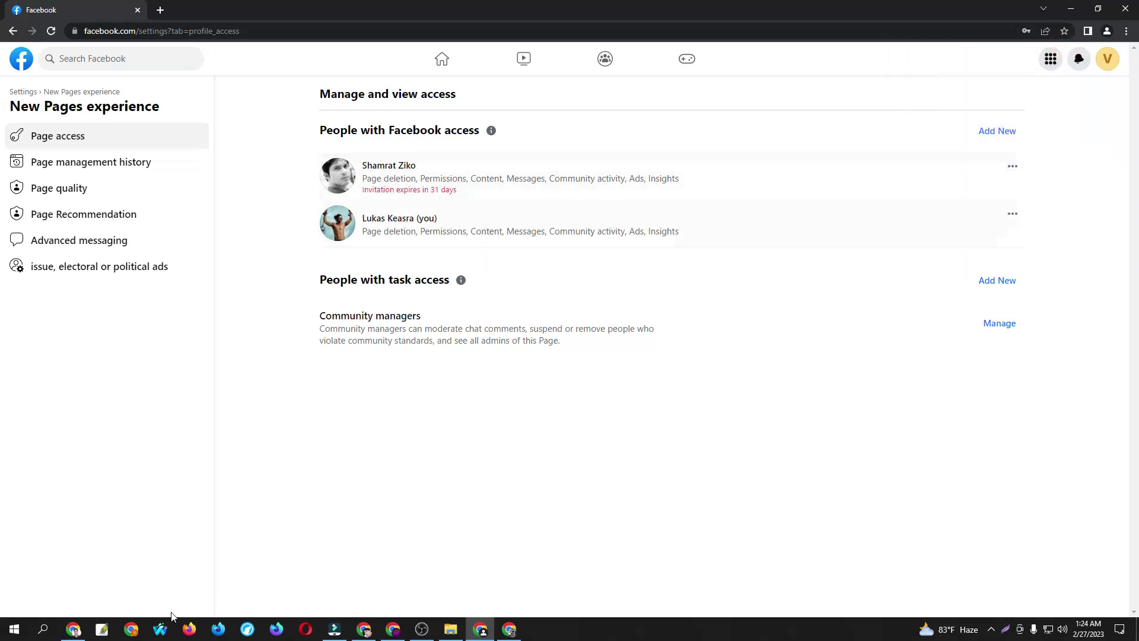
Switch to the invited person's browser window and open the invitation to manage Viral video v2 from the notifications
click(73, 629)
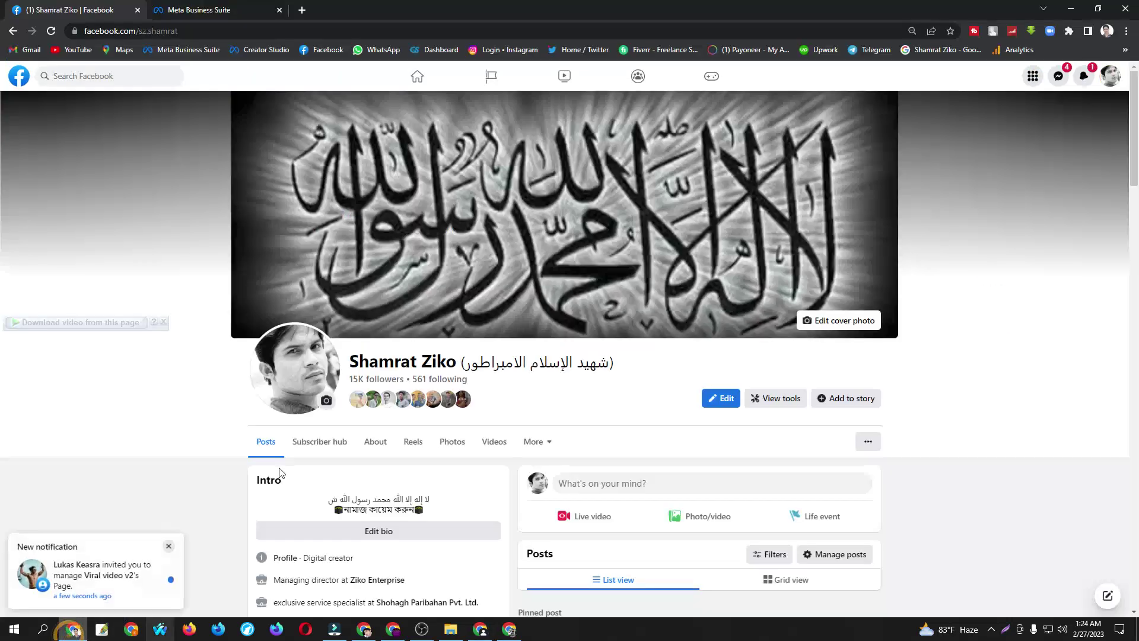
click(1083, 76)
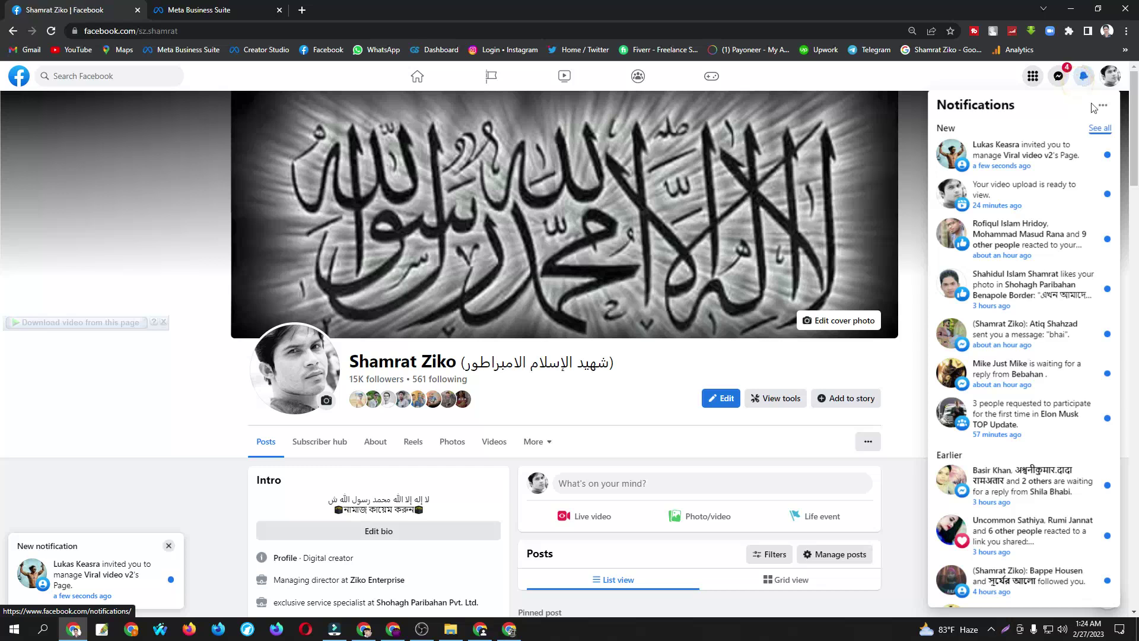
click(1046, 163)
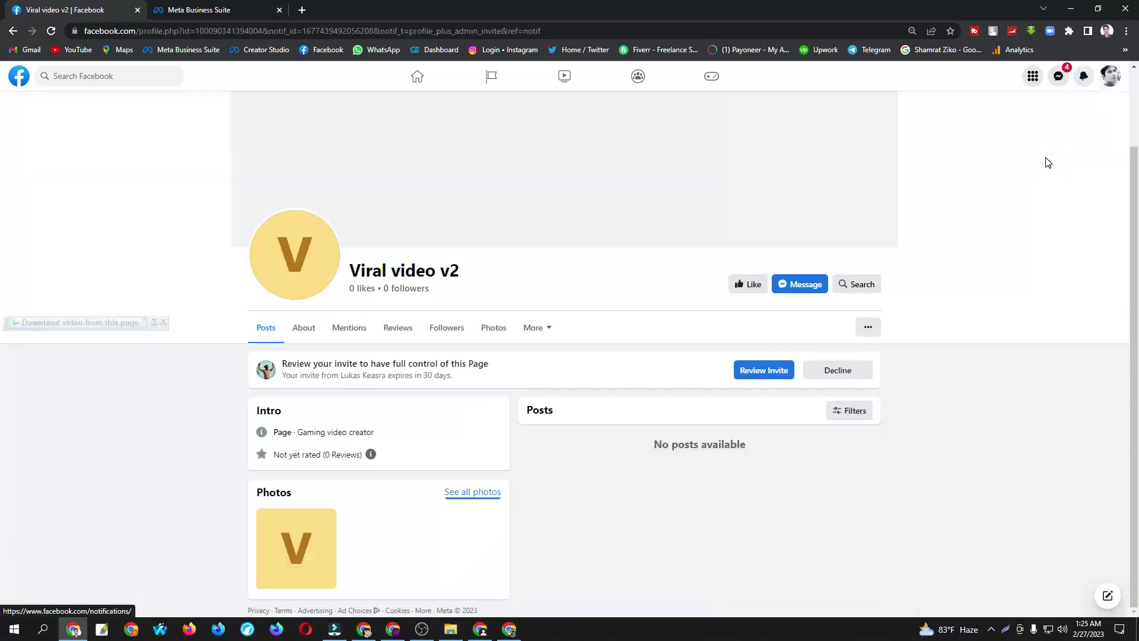
Review and accept the invite for full control of Viral video v2, postpone switching into it, and return to the invited person's profile
click(771, 370)
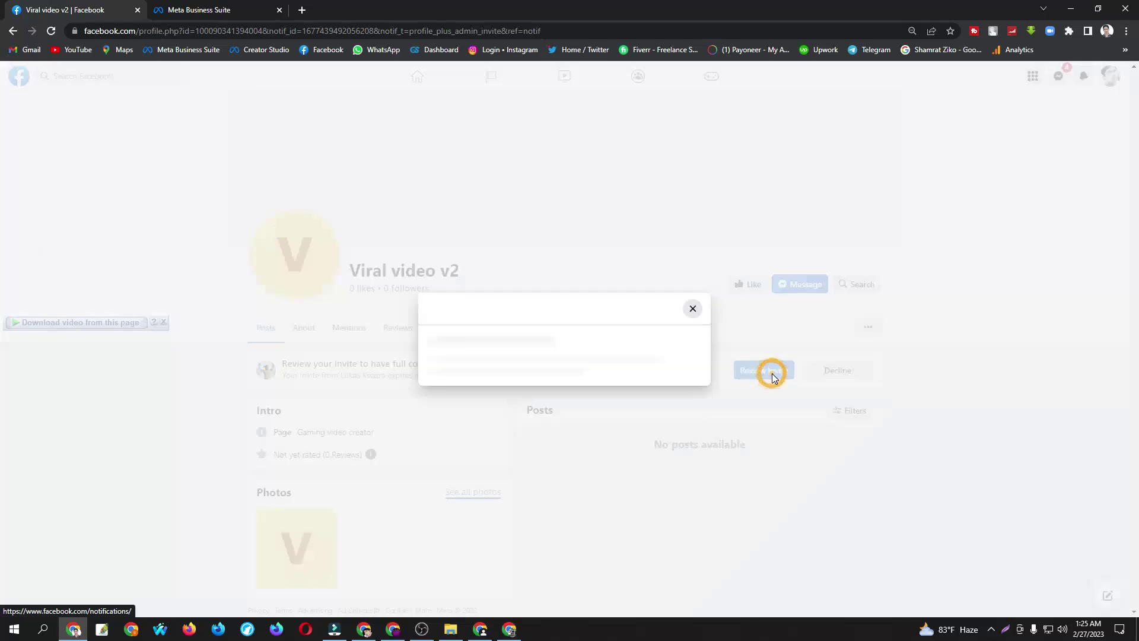
click(679, 505)
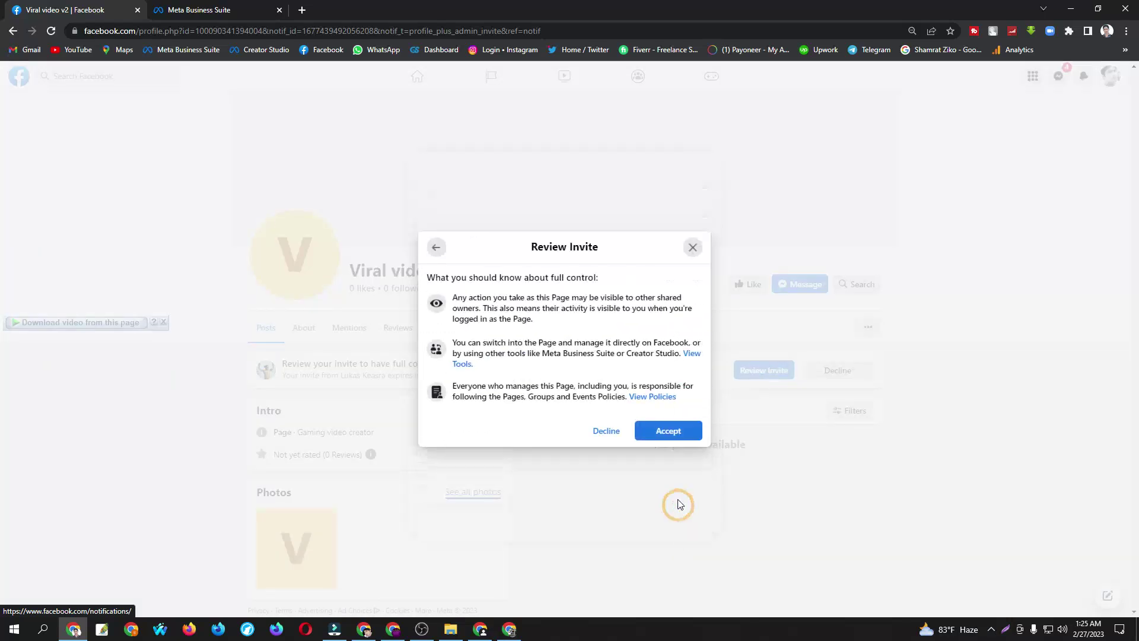
click(671, 431)
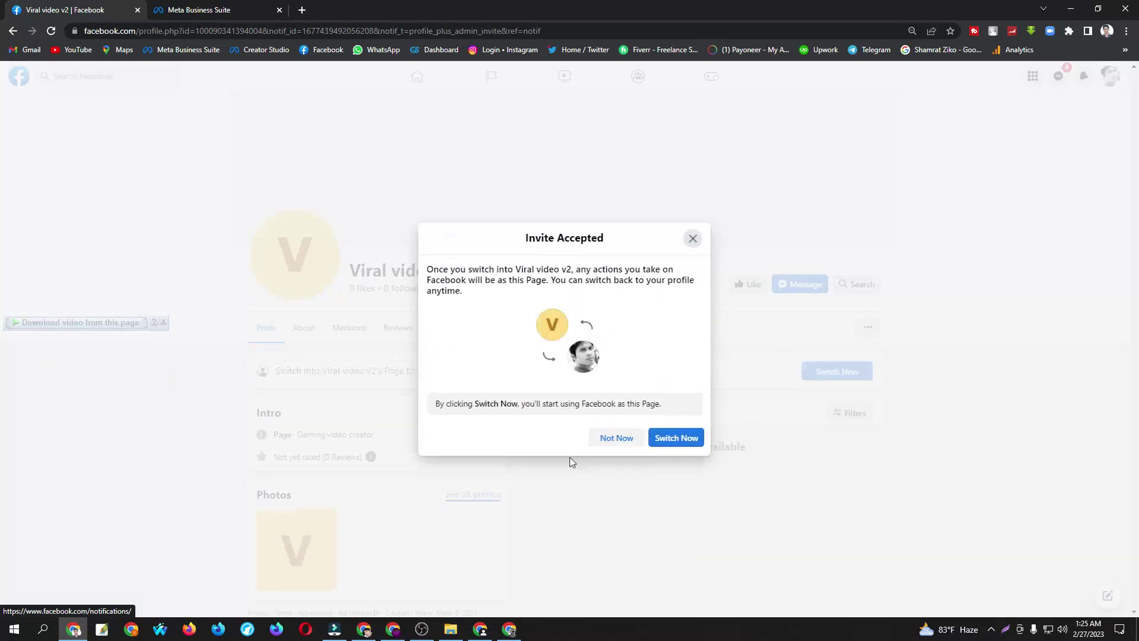
click(602, 440)
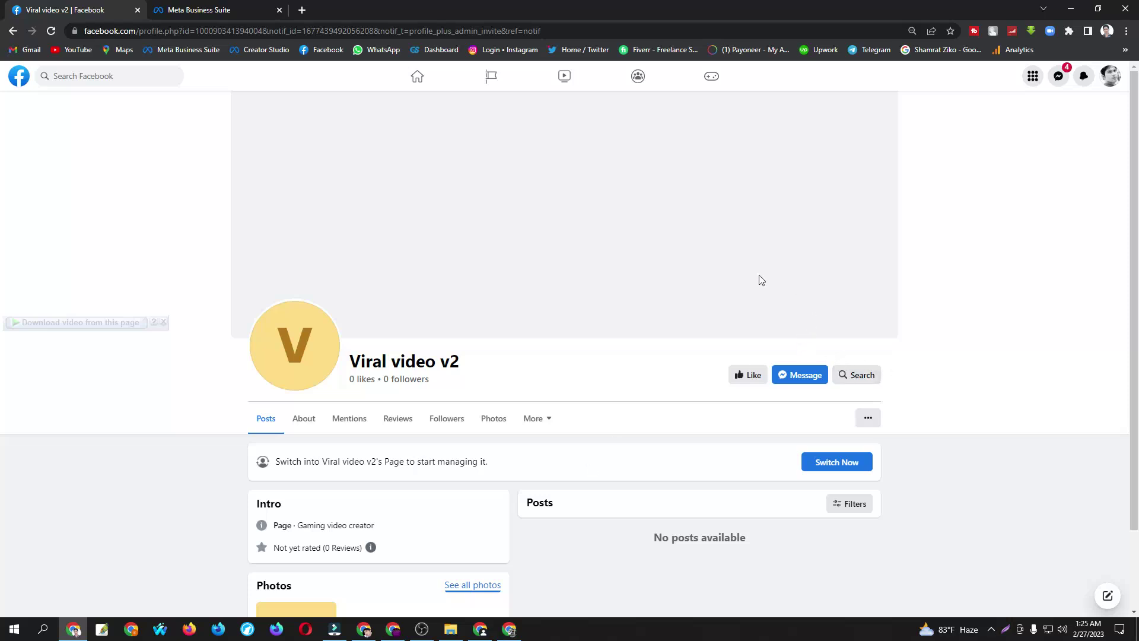
click(23, 81)
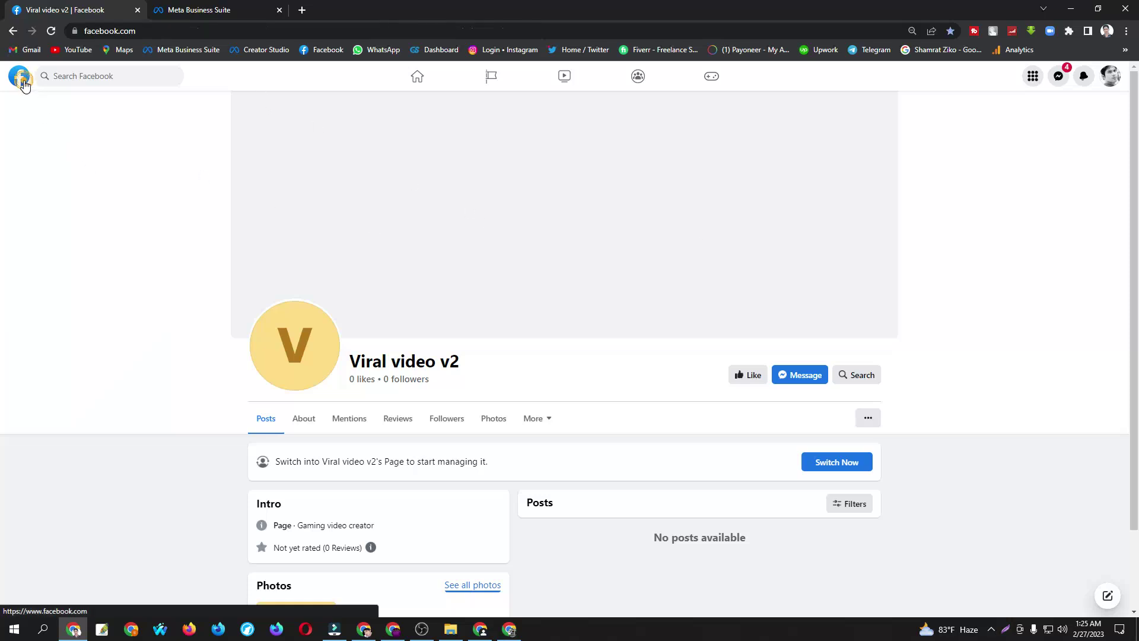
click(287, 123)
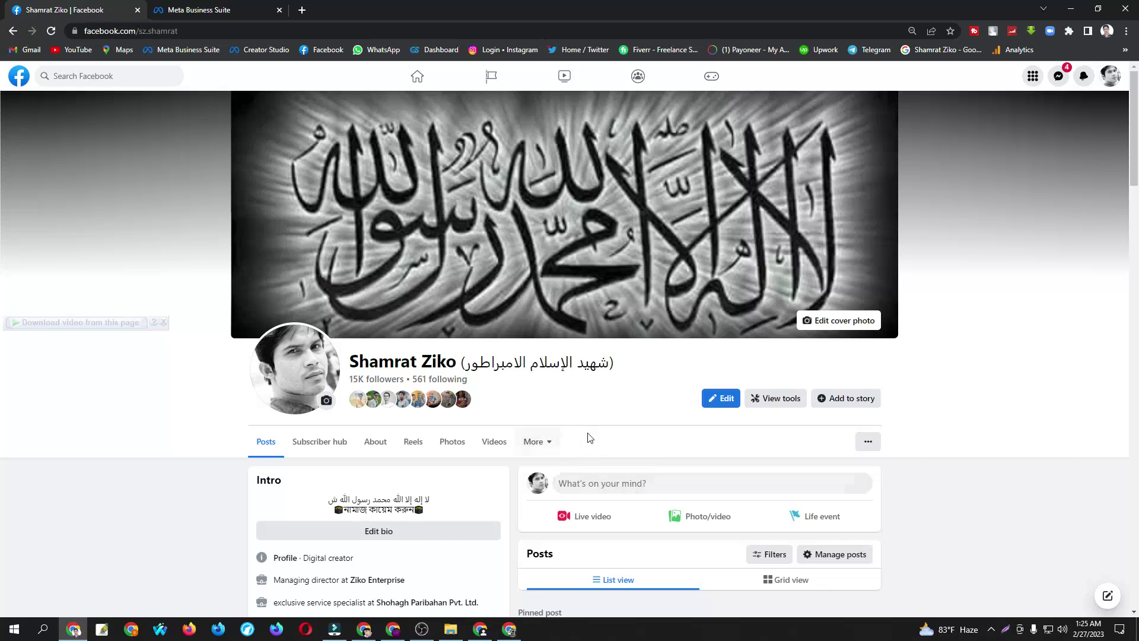
Switch to the Creator Studio window and look over the Monetization overview, including its status section
click(509, 629)
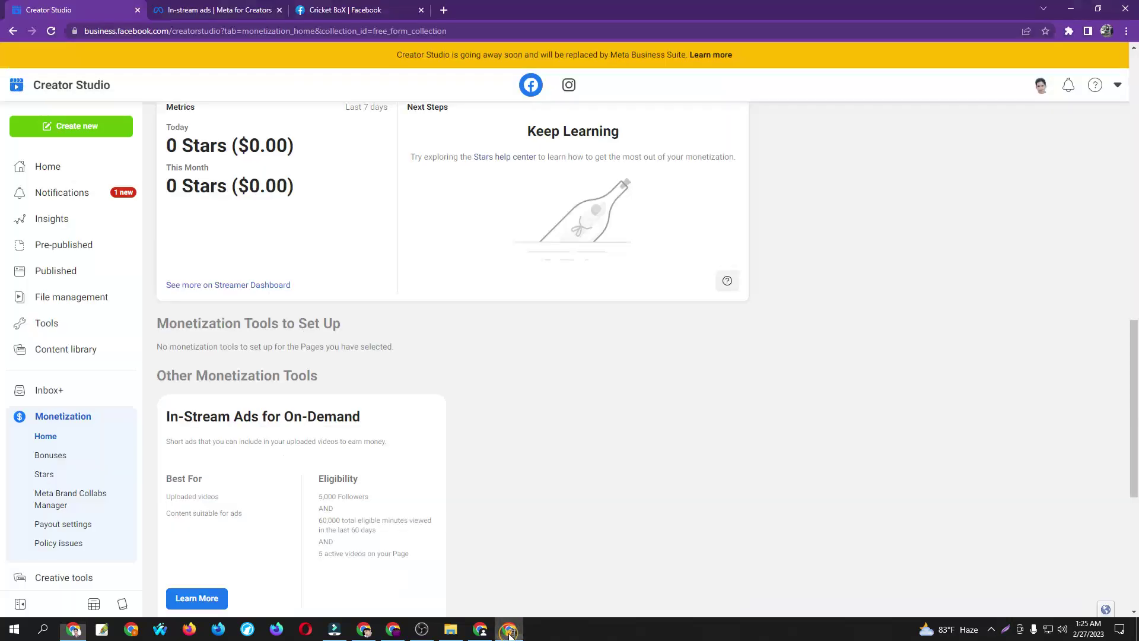
scroll(306, 389, up, 7)
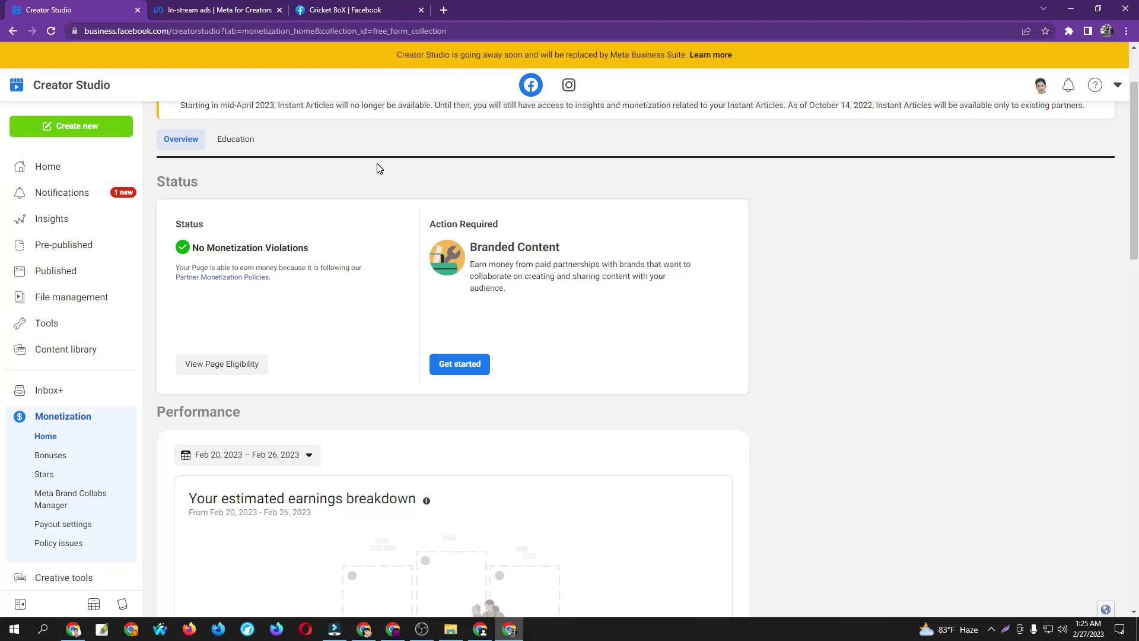
scroll(377, 168, up, 2)
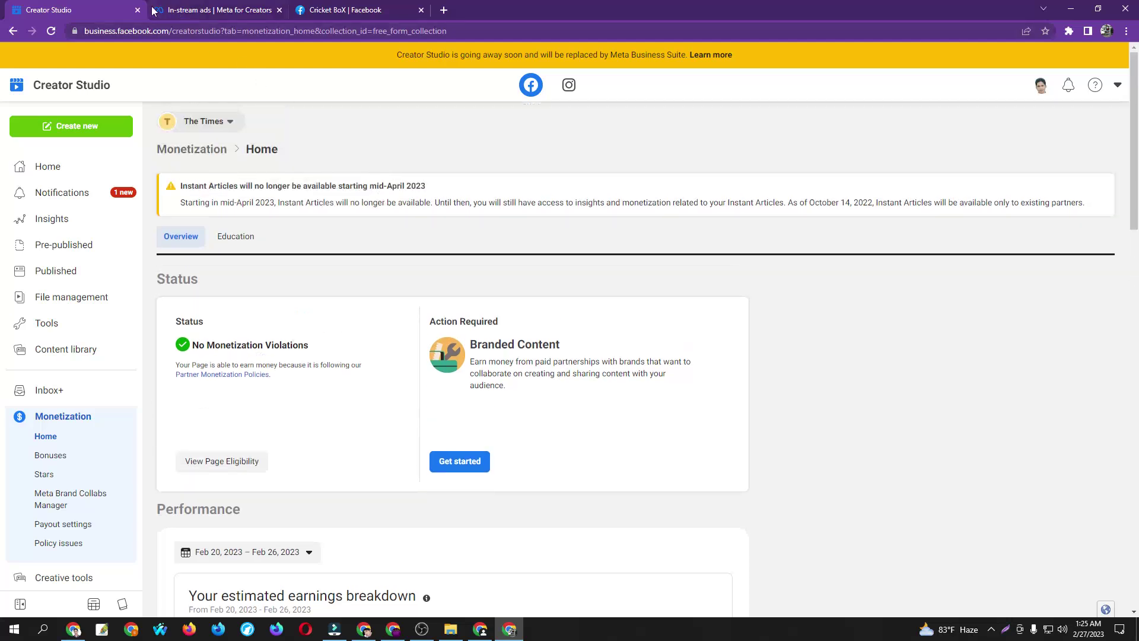
Switch back to the Page owner's browser window and open the Viral video v2 Page from the Facebook home feed
click(480, 628)
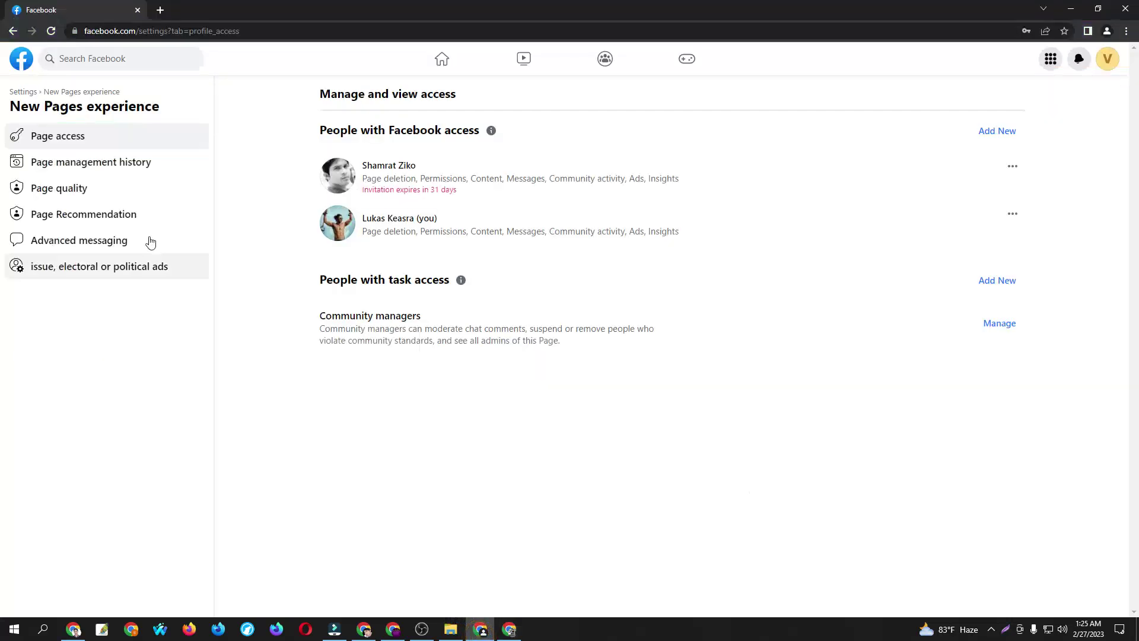
click(22, 59)
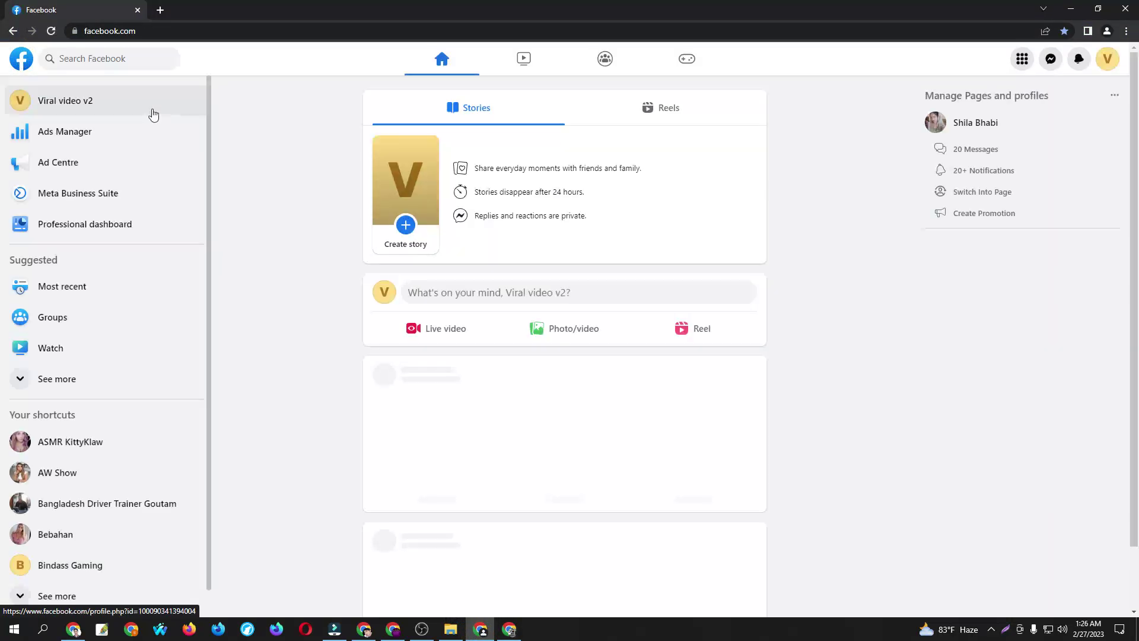
click(93, 102)
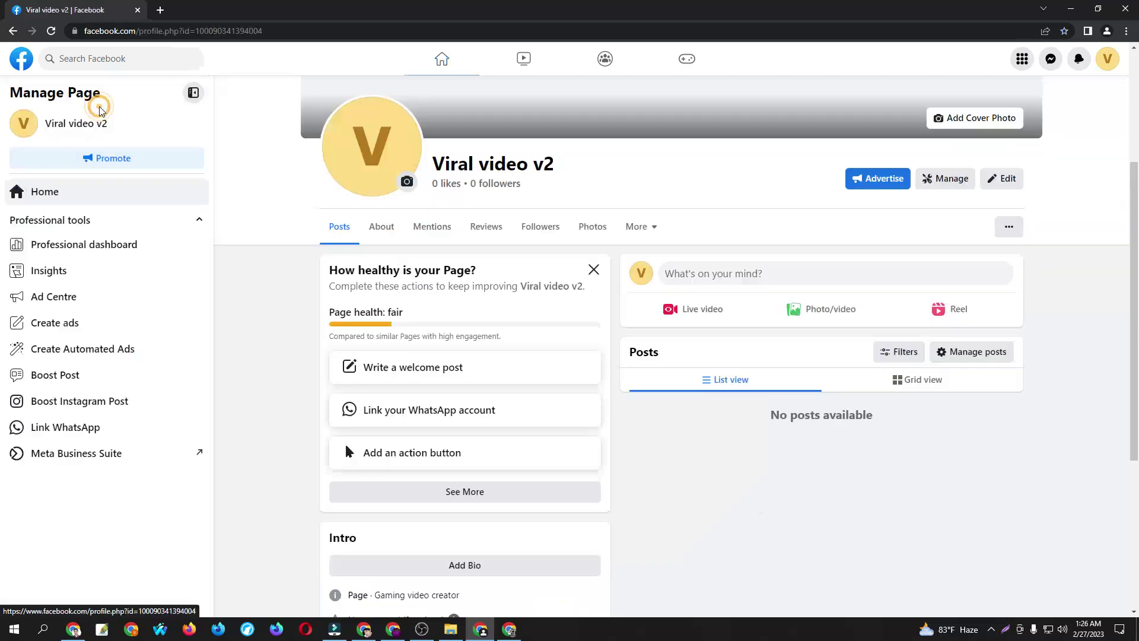
scroll(521, 384, up, 4)
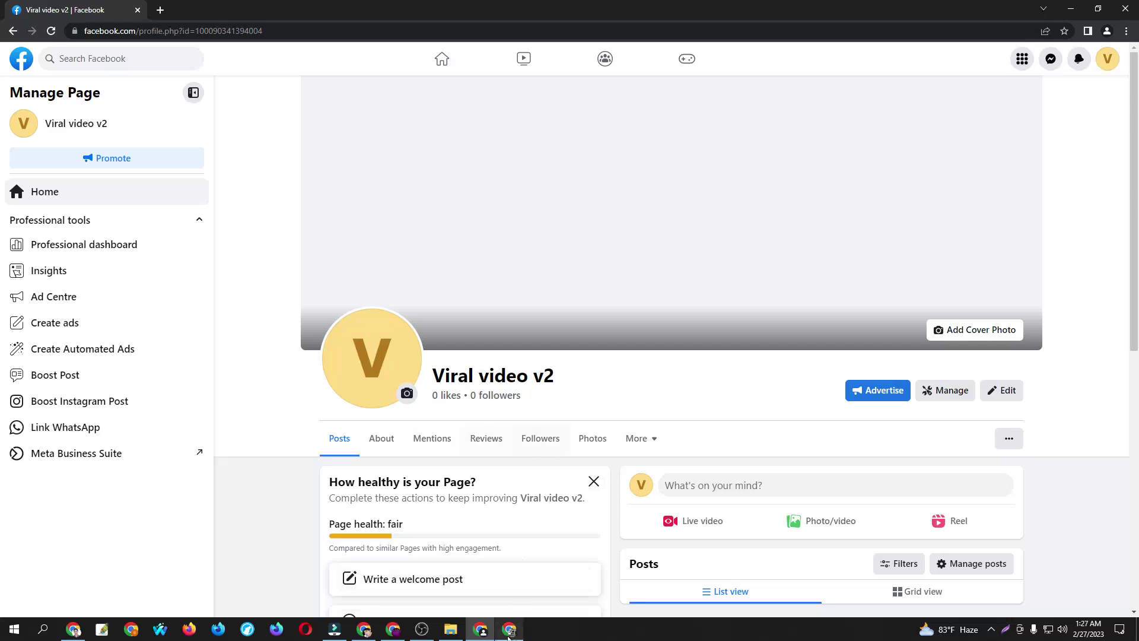
Switch to the Creator Studio window, close the In-stream ads page, and load the Creator Studio home in a new browser tab
click(510, 629)
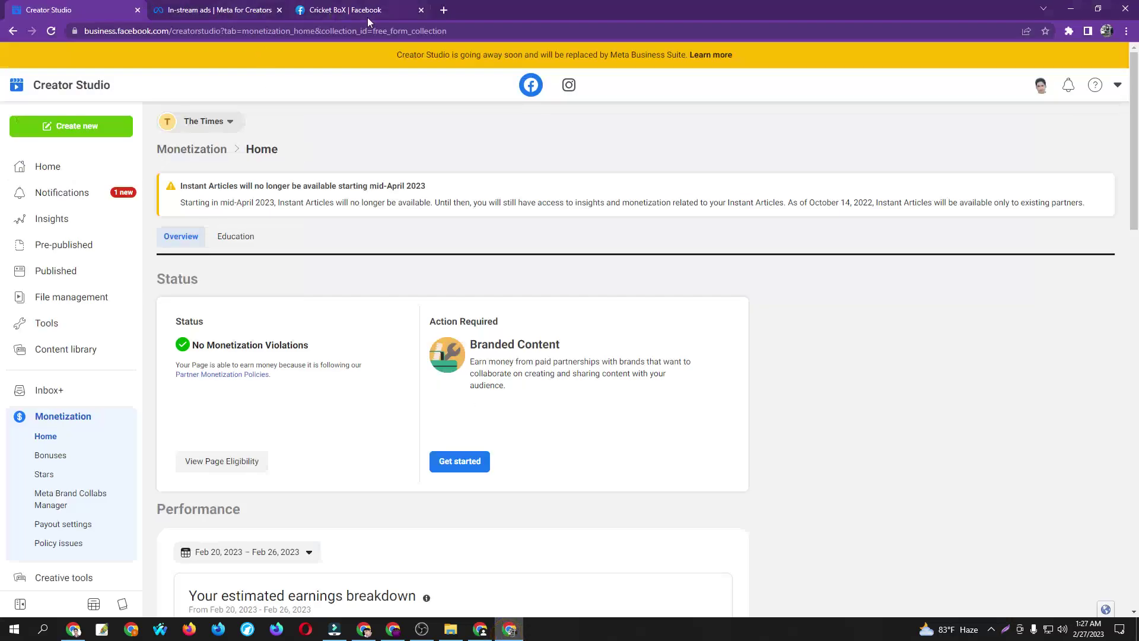
click(278, 10)
click(301, 10)
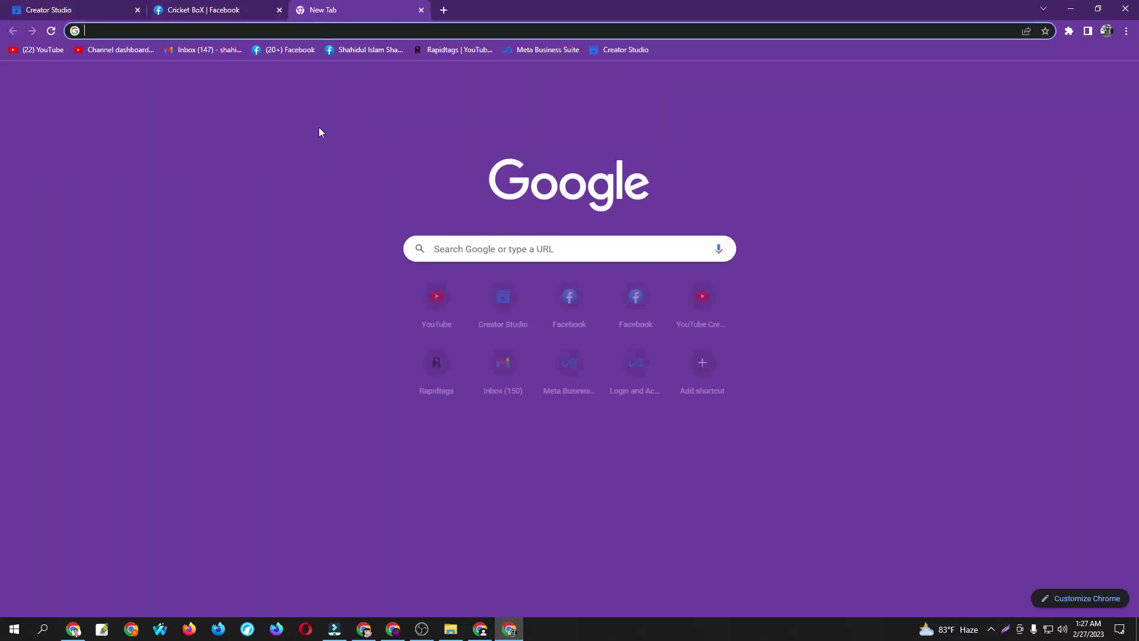
click(625, 50)
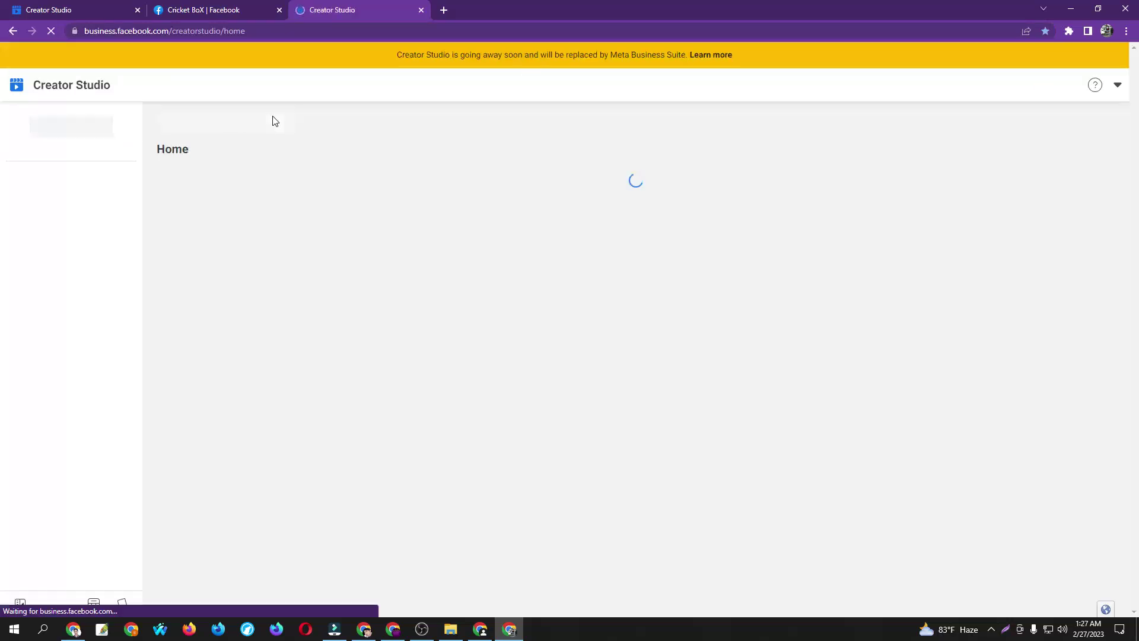
Unselect all Pages in Creator Studio's Page chooser, search it for "vir", browse the full Page list, and close the chooser
click(208, 122)
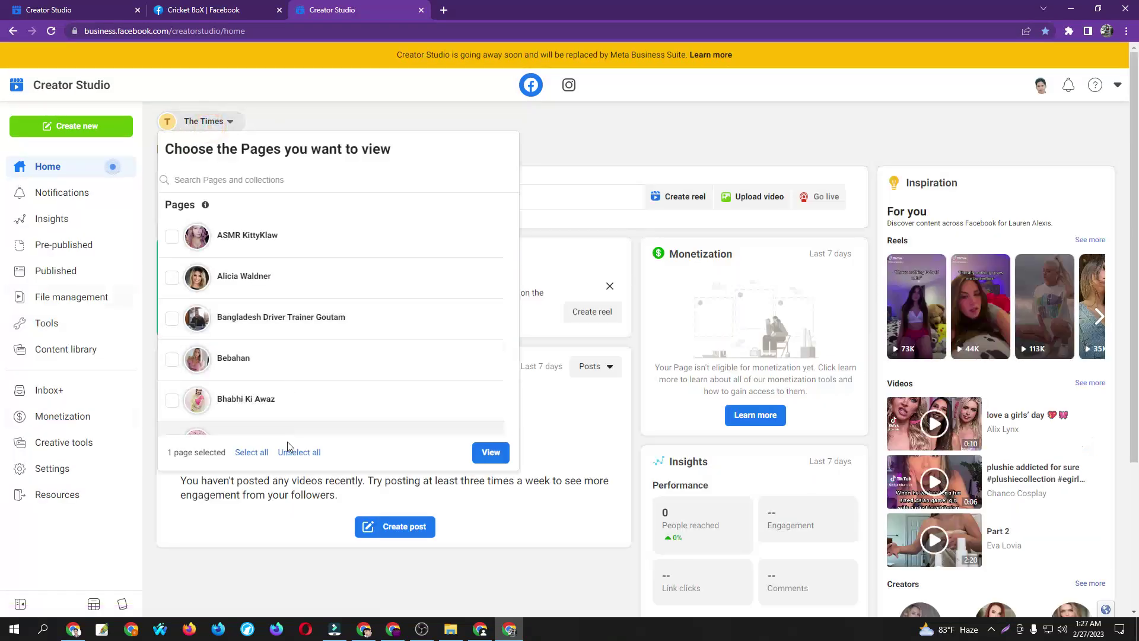
click(291, 454)
click(269, 181)
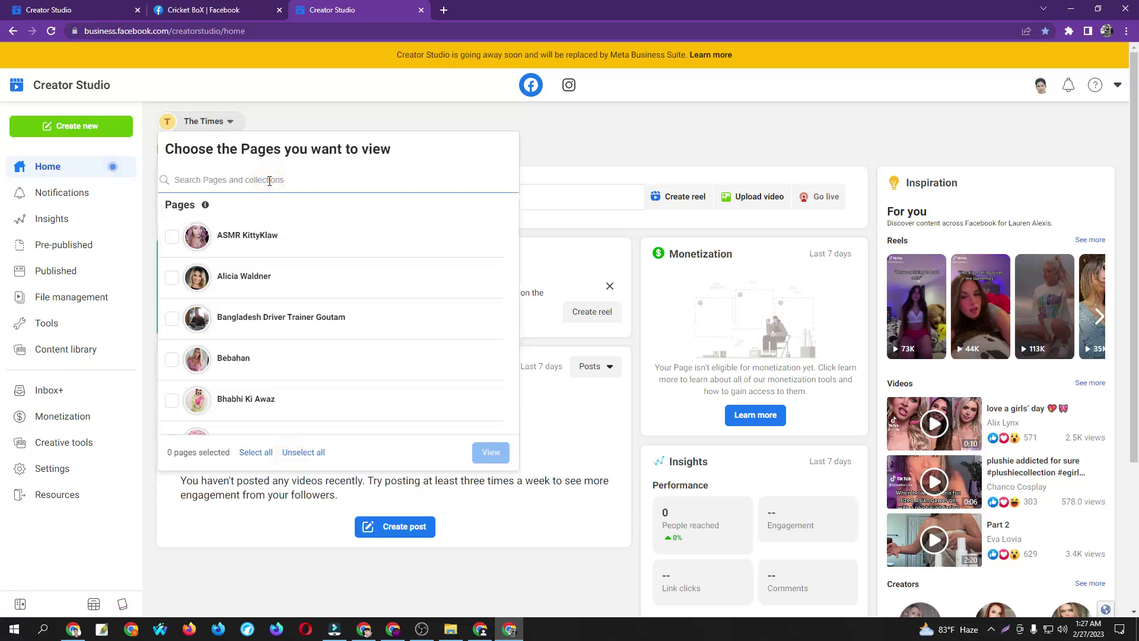
text(vir)
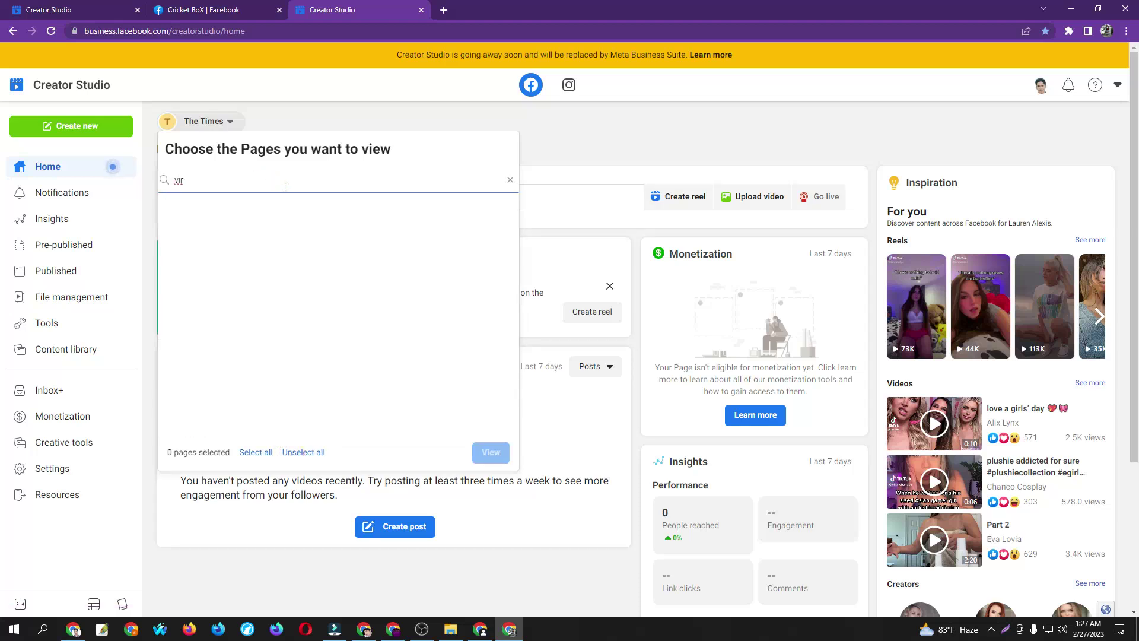
click(509, 180)
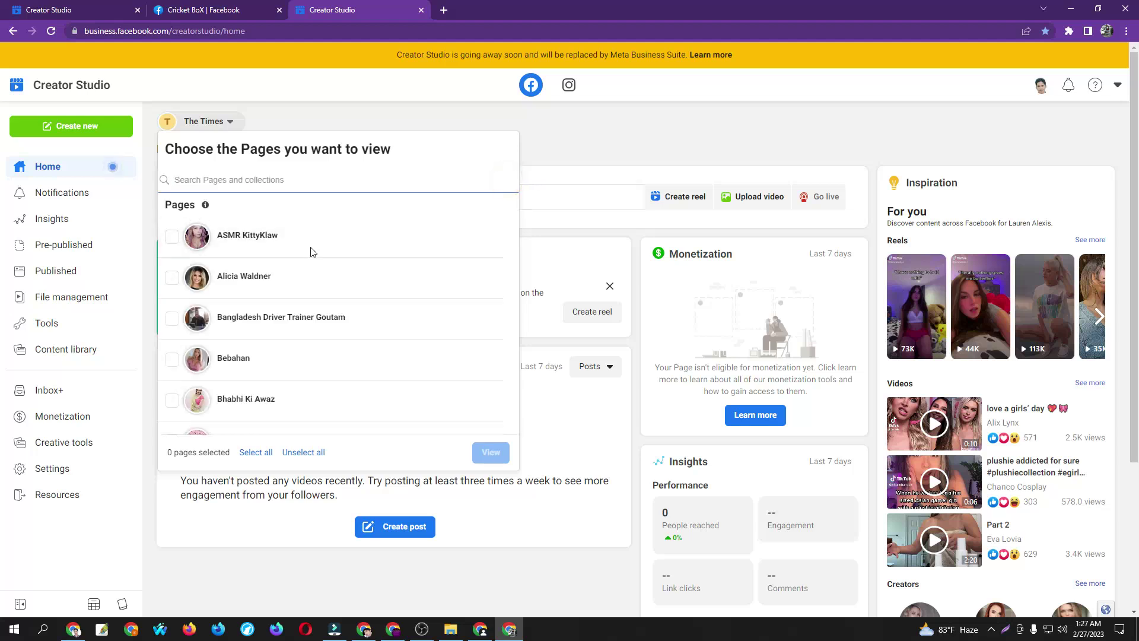
scroll(311, 286, down, 1)
scroll(350, 277, down, 5)
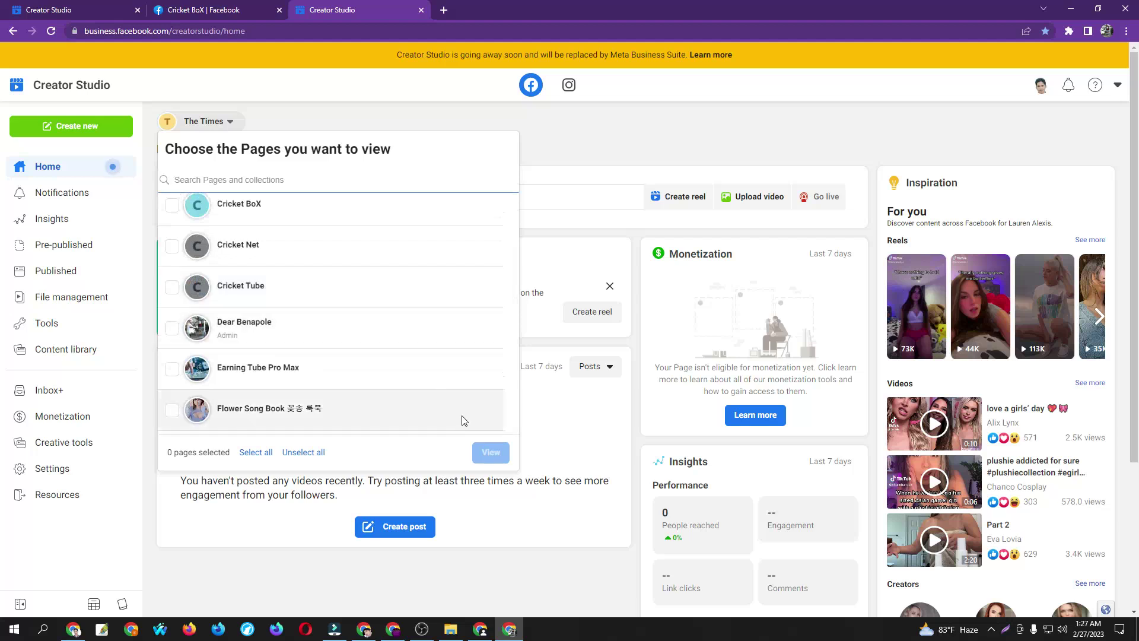
click(608, 151)
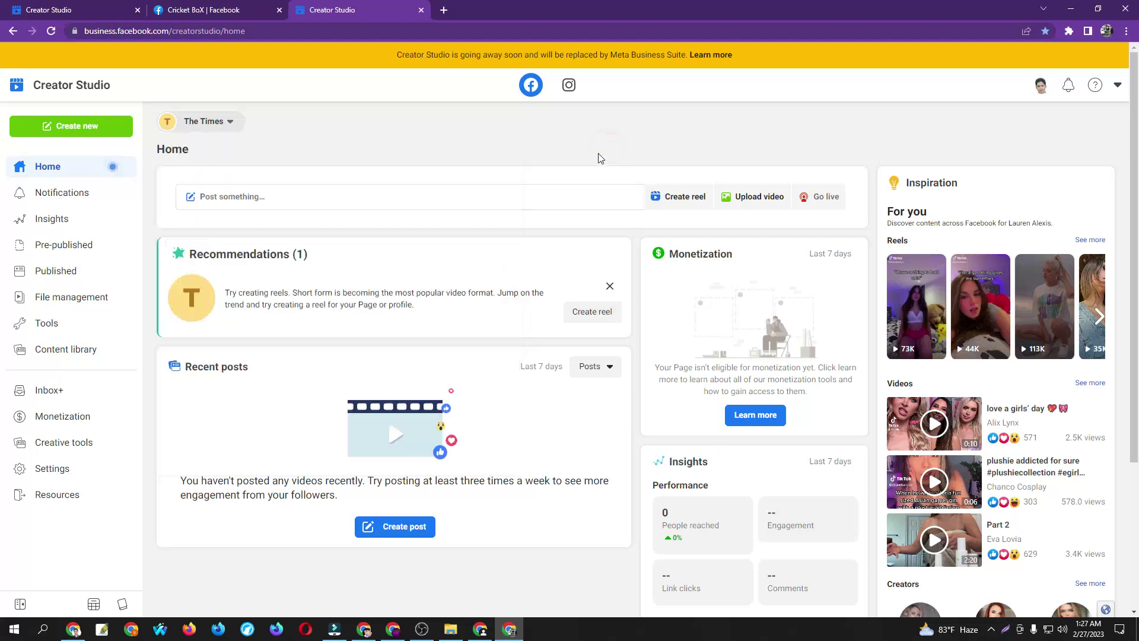
Switch to the Viral video v2 Page's browser window, look over its Posts section, and open Page transparency in its About section
click(48, 165)
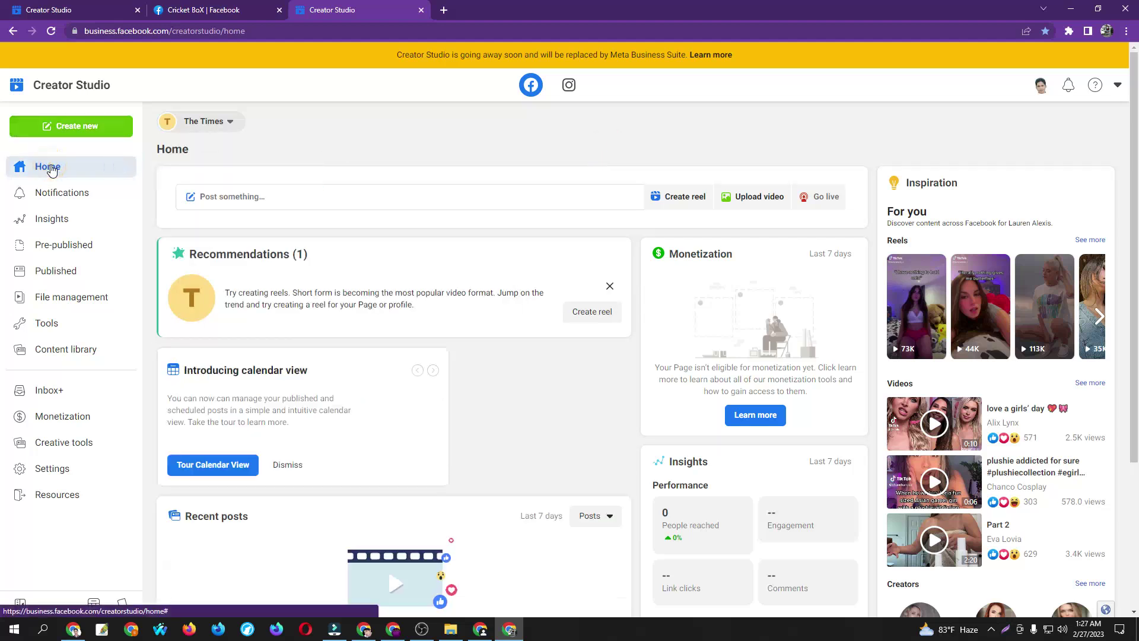
click(480, 630)
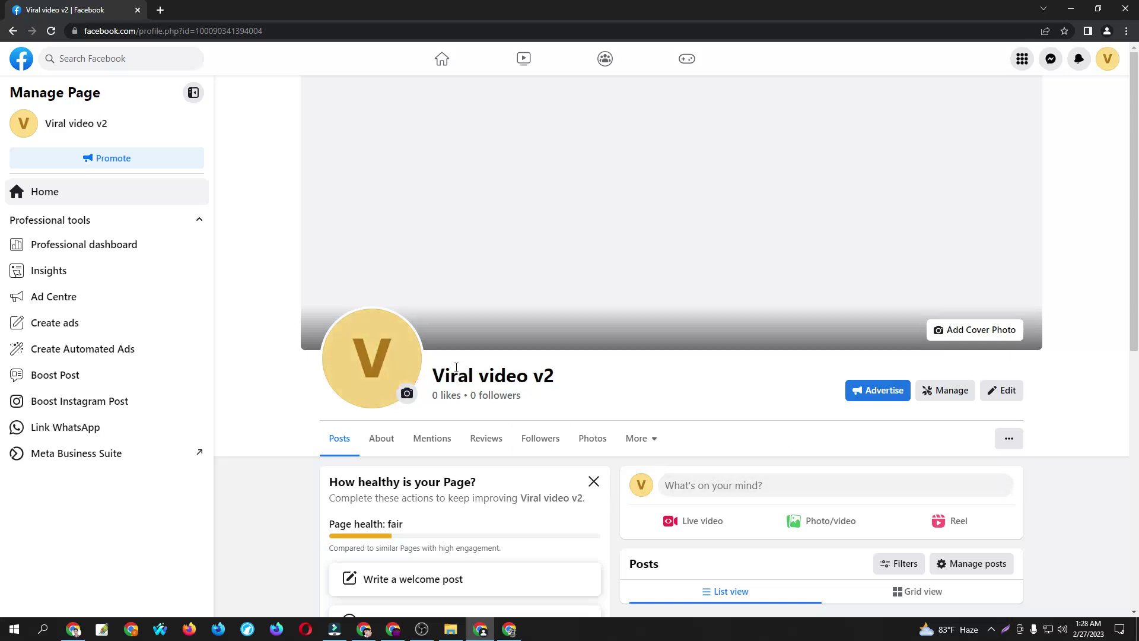
scroll(474, 373, down, 5)
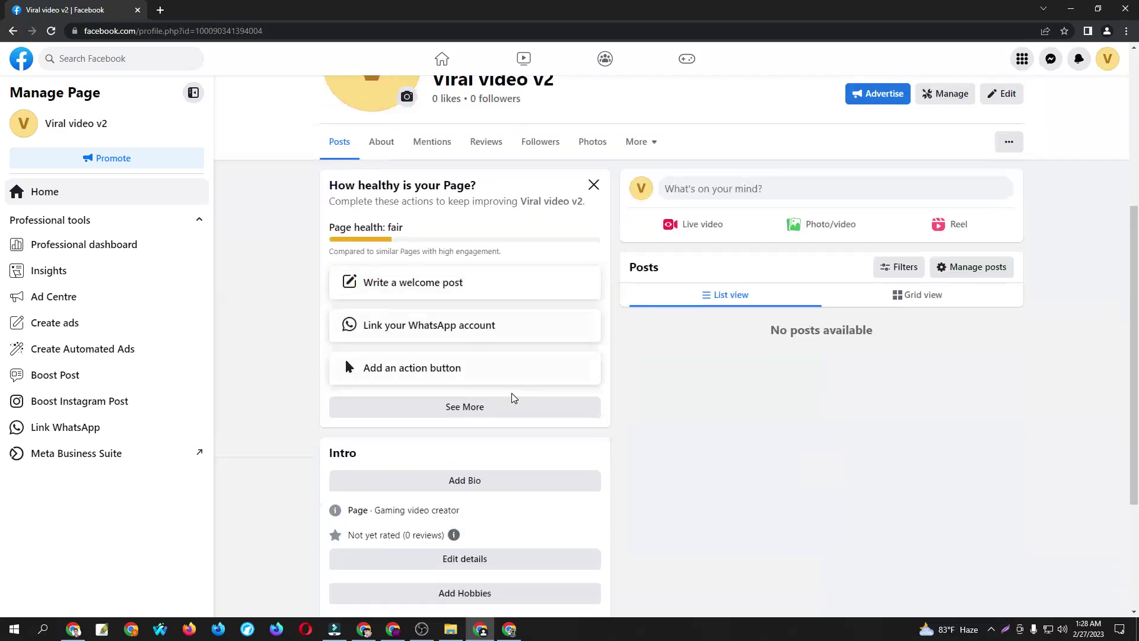
scroll(511, 396, down, 3)
scroll(492, 415, up, 8)
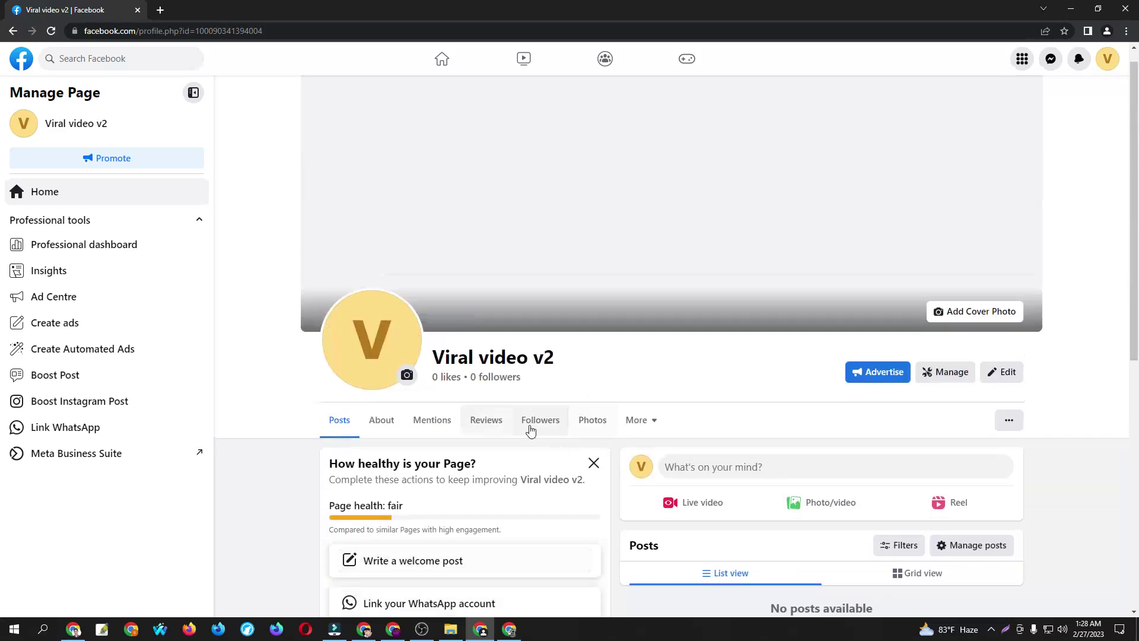
click(382, 420)
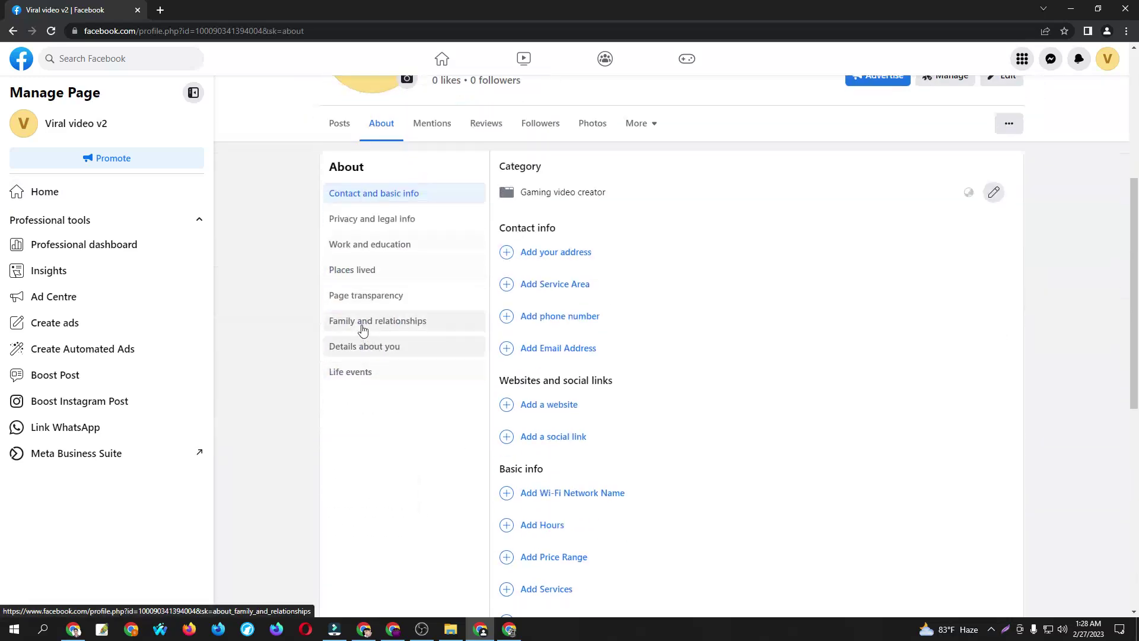
click(348, 305)
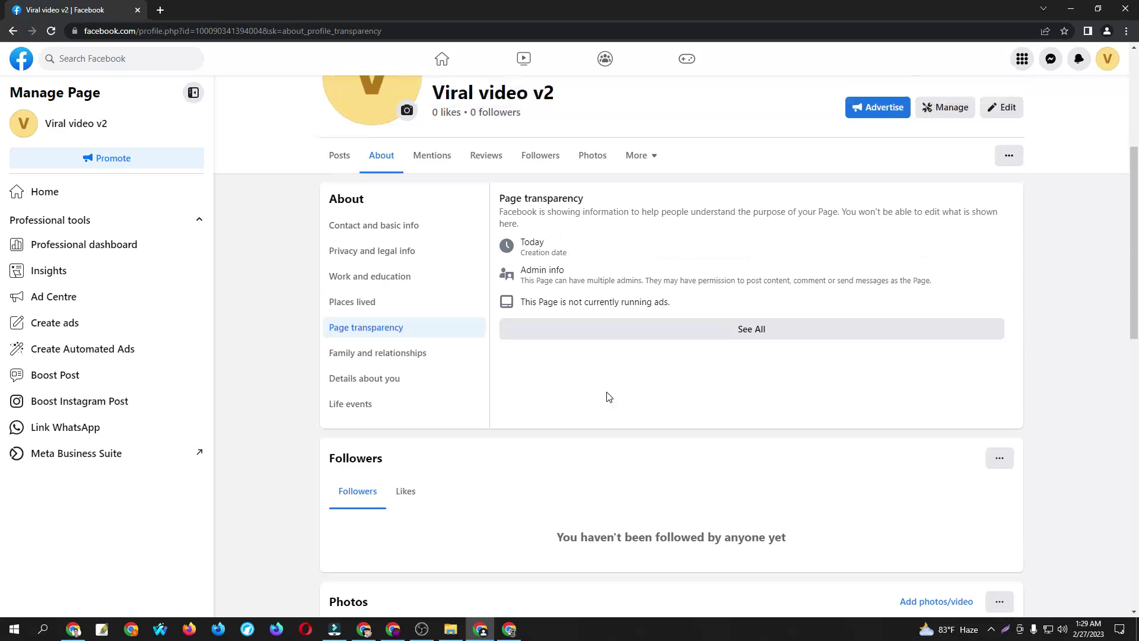
Examine the Page transparency details of Viral video v2, including the creation date, admin info and ads status
scroll(610, 407, up, 5)
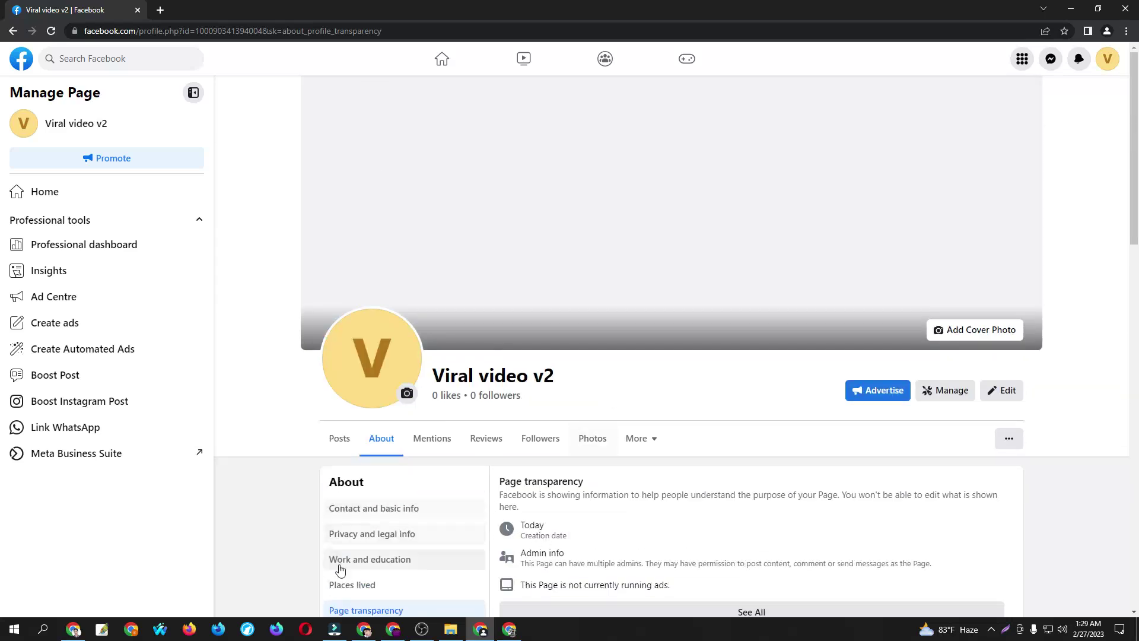
scroll(418, 552, down, 3)
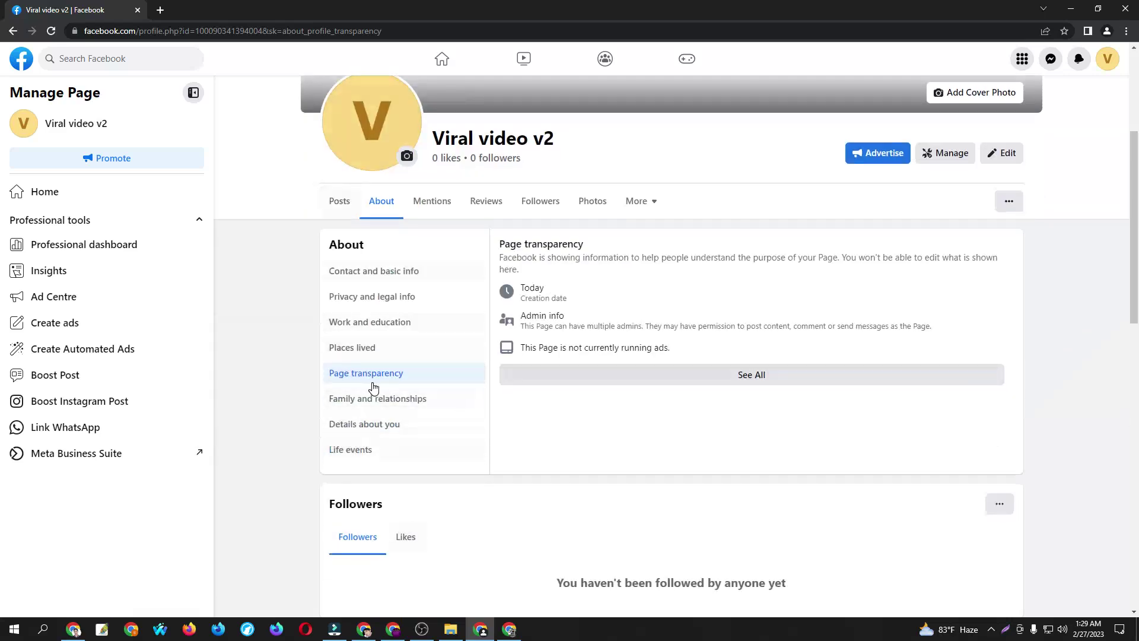
scroll(431, 374, up, 3)
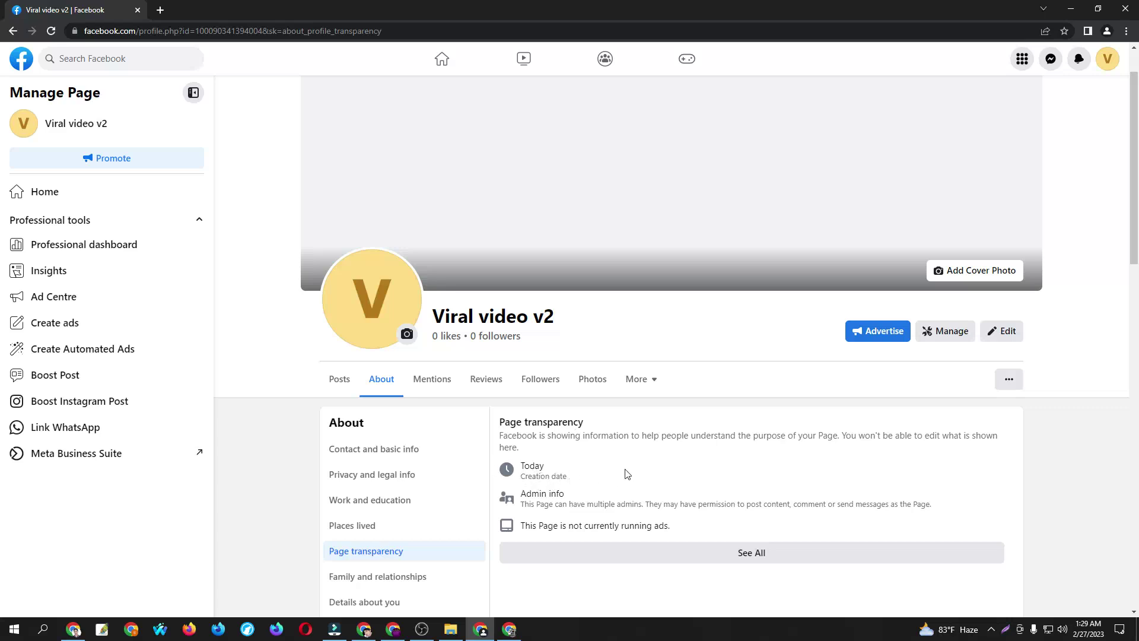
scroll(596, 472, up, 1)
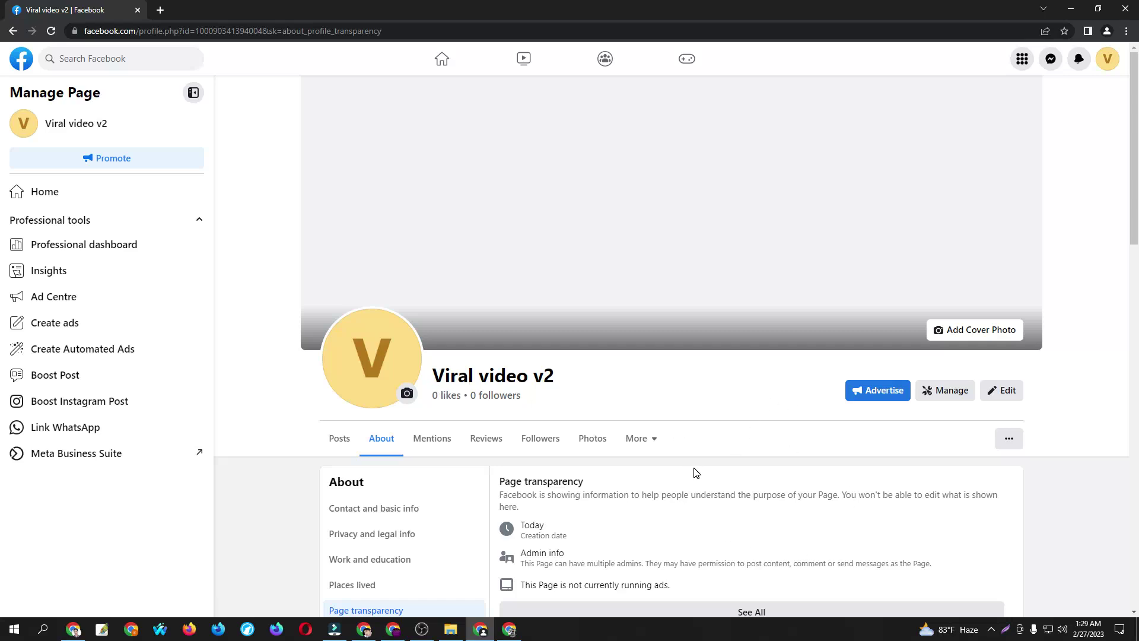
scroll(554, 466, down, 2)
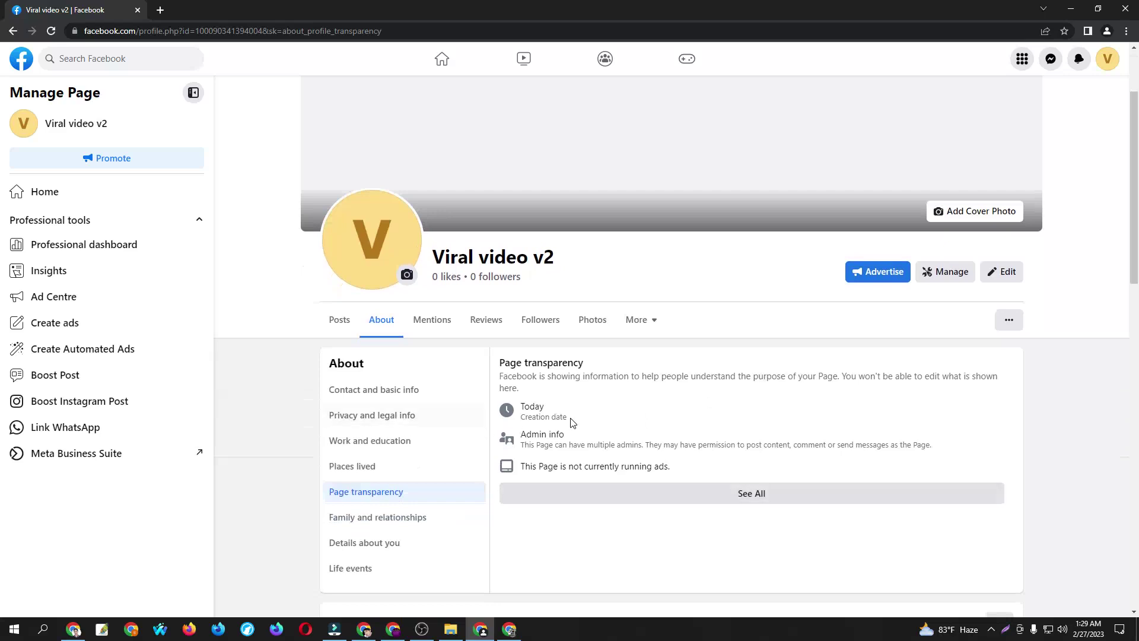
scroll(559, 419, up, 2)
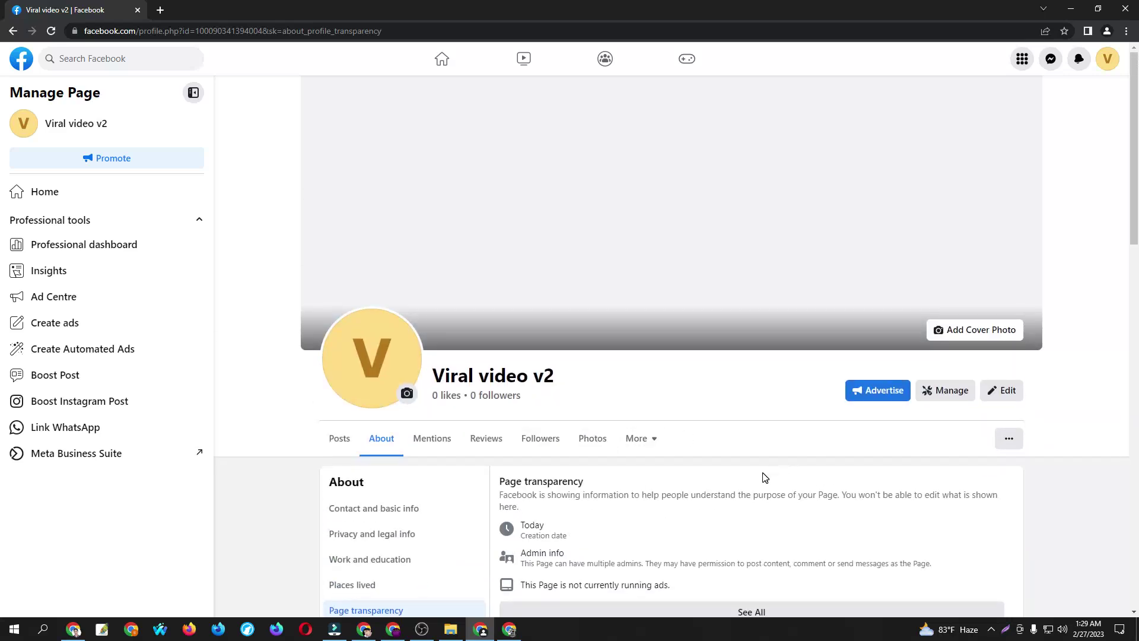
scroll(701, 492, down, 5)
scroll(709, 489, up, 5)
Reopen the Viral video v2 Page from the Facebook home feed, and bring up Meta Business Suite in the other browser window
click(21, 64)
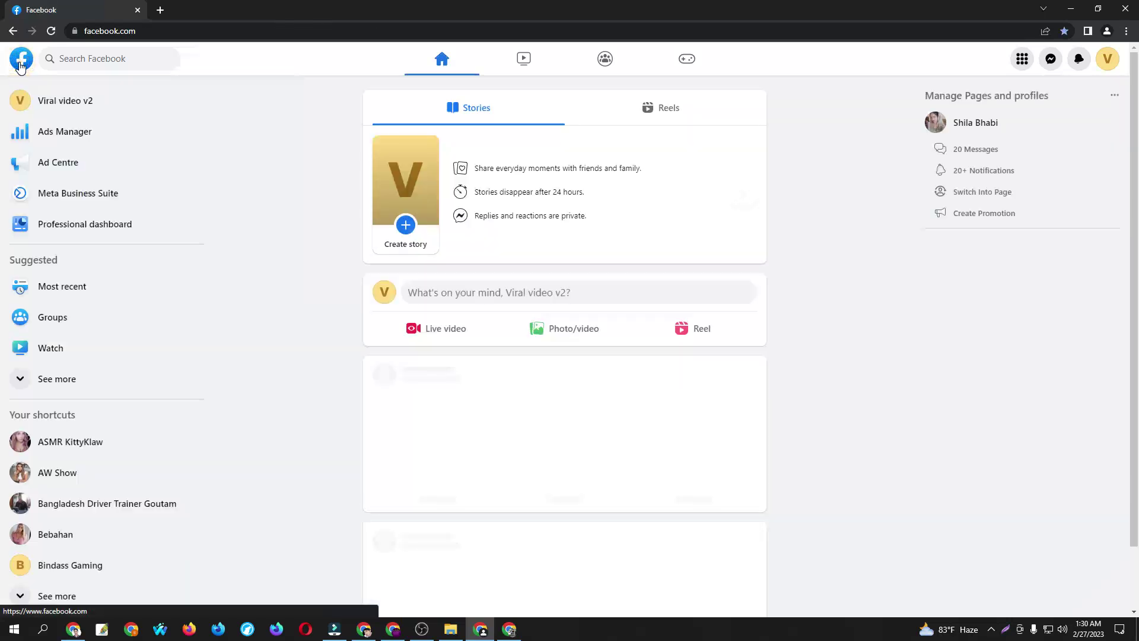
click(56, 102)
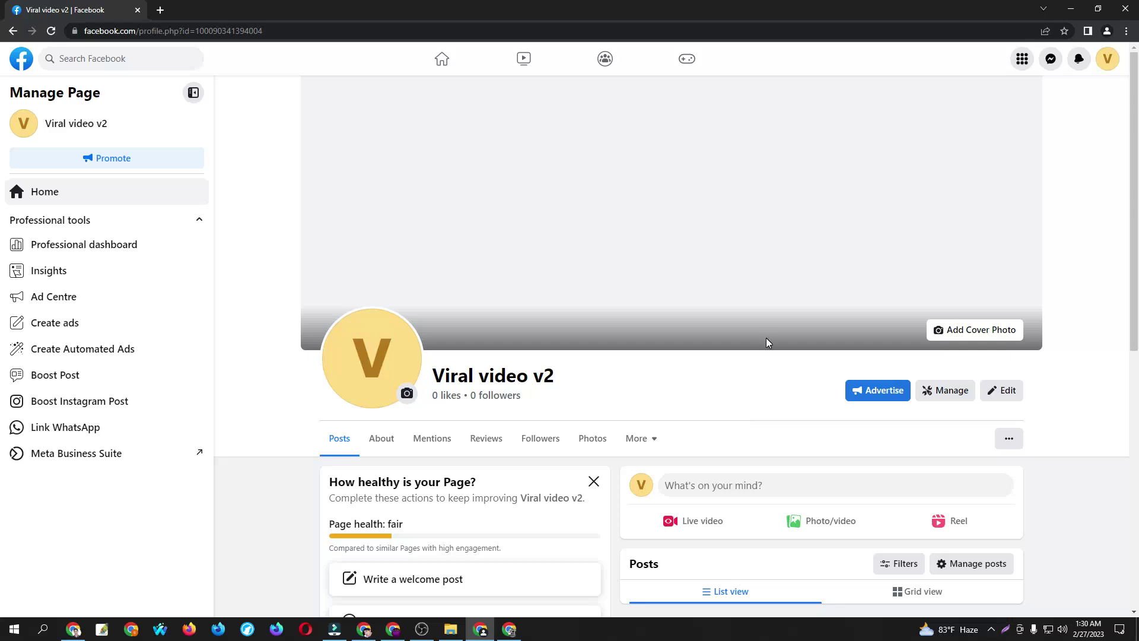
click(74, 633)
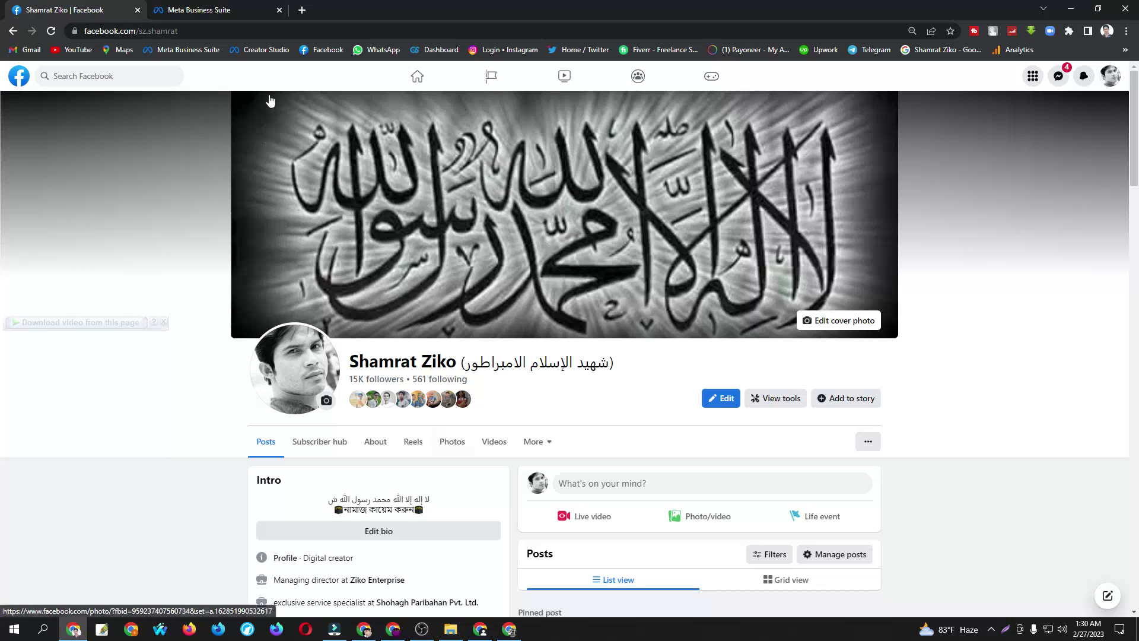
click(164, 6)
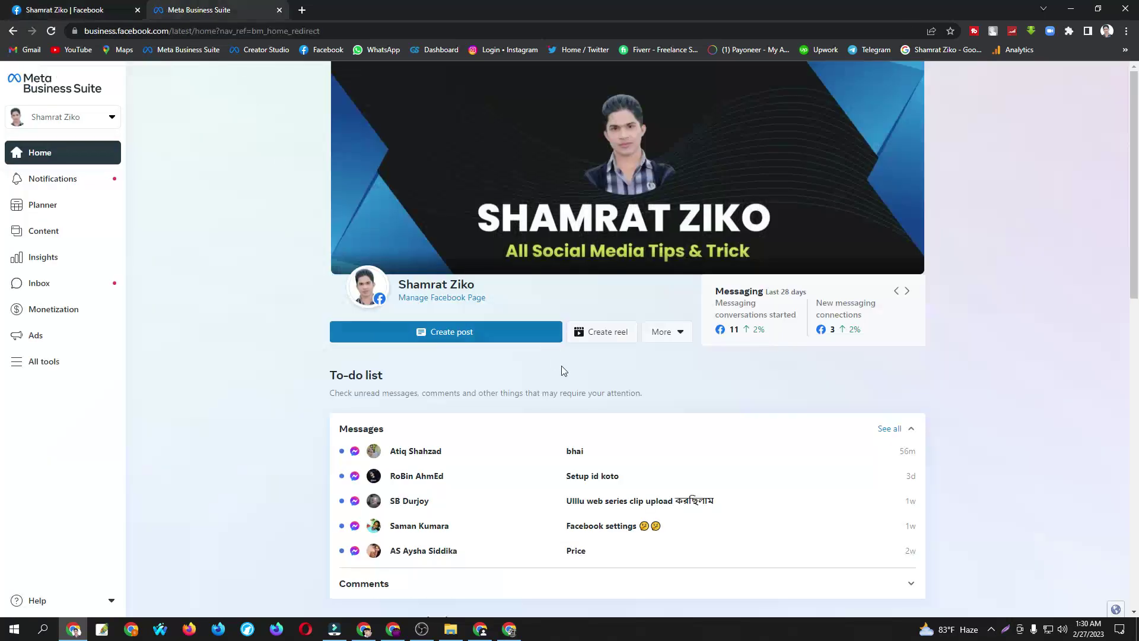
Switch to the Creator Studio window, unselect all Pages in the Page chooser, search for "tech", and view only the Technical Ziko Page
click(511, 630)
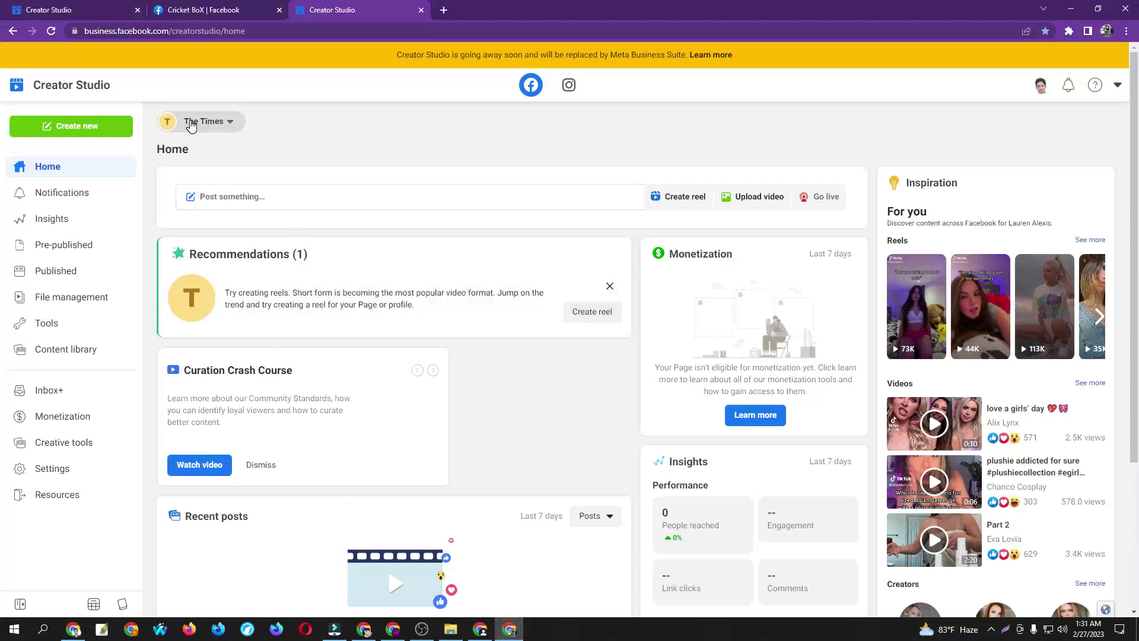
click(191, 122)
click(293, 452)
click(253, 173)
text(tech)
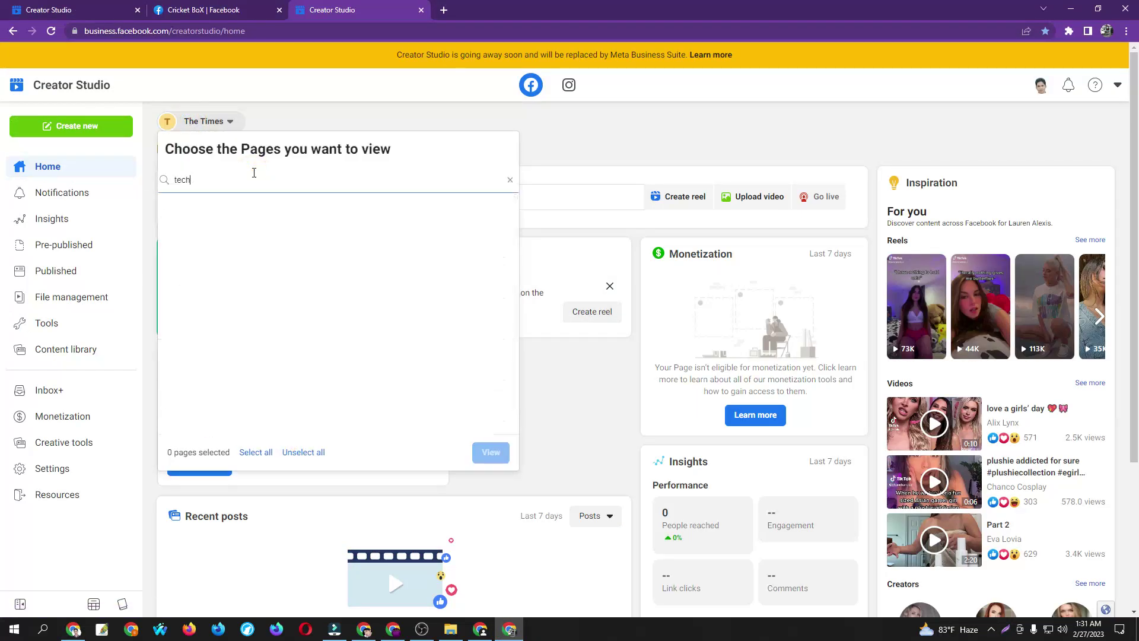
click(284, 236)
click(491, 452)
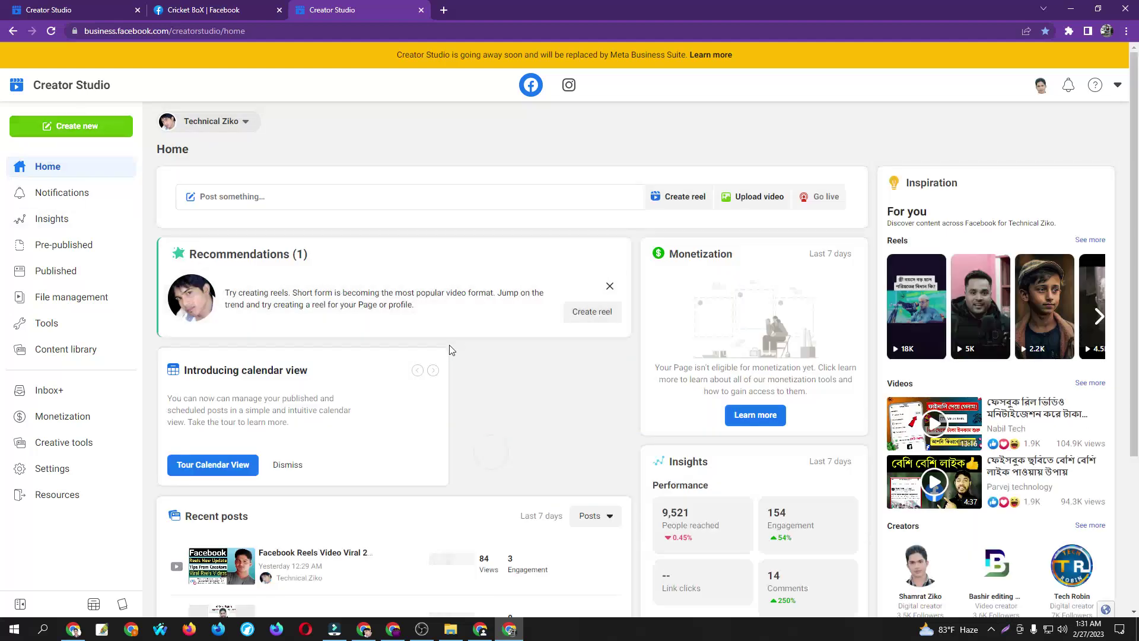
Reload the Creator Studio home, check the Meta Business Suite window, and return to the Viral video v2 Page's window
click(89, 171)
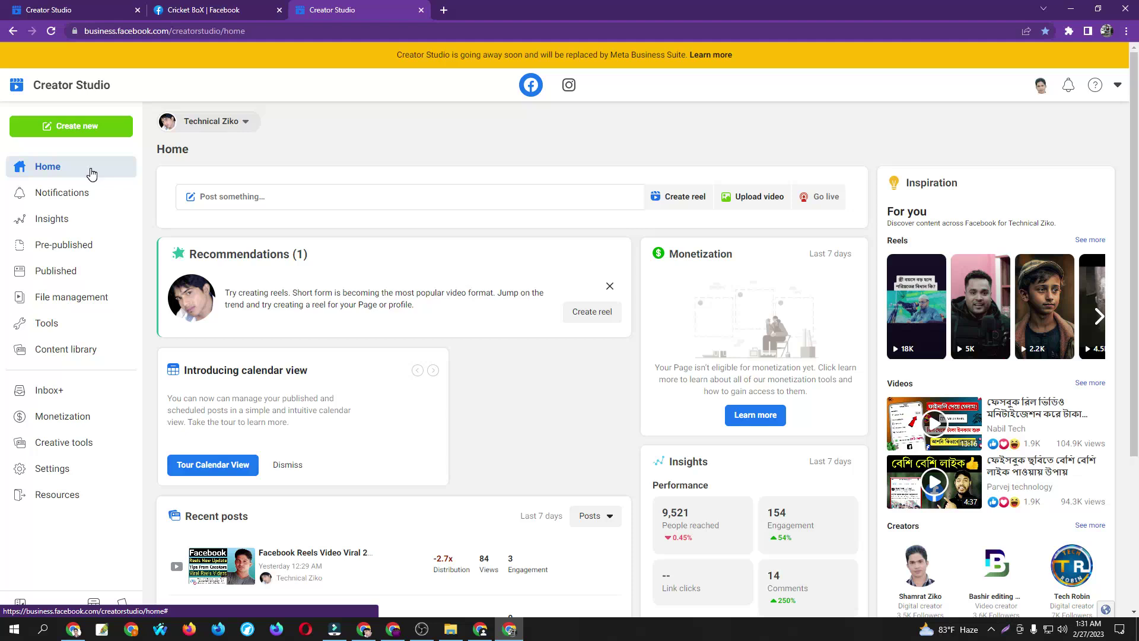
click(92, 173)
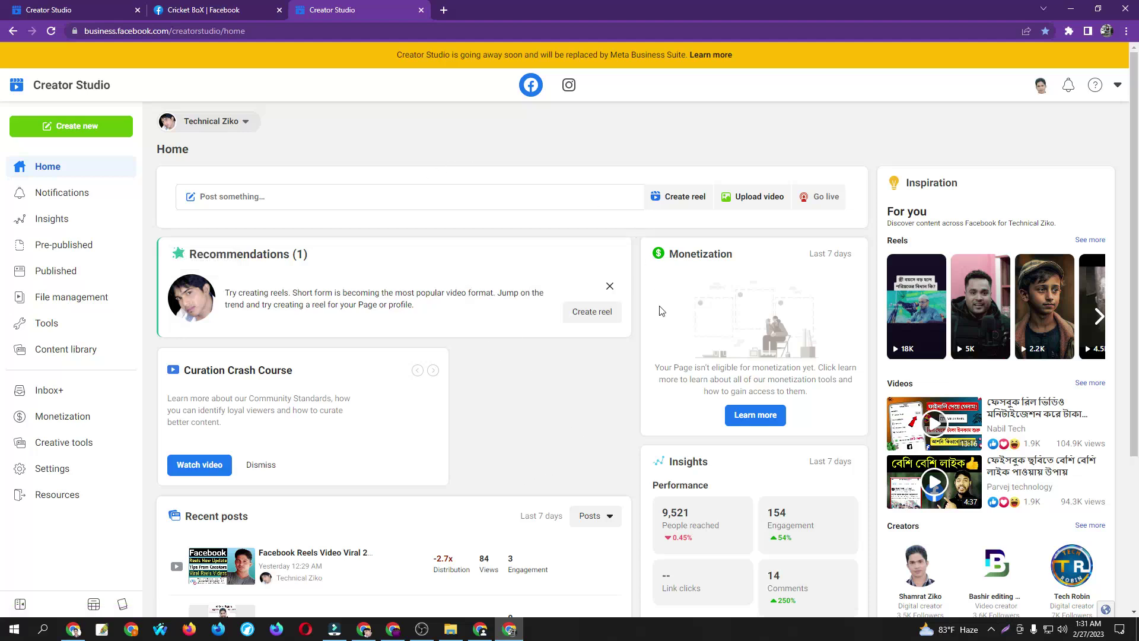
click(84, 171)
click(73, 629)
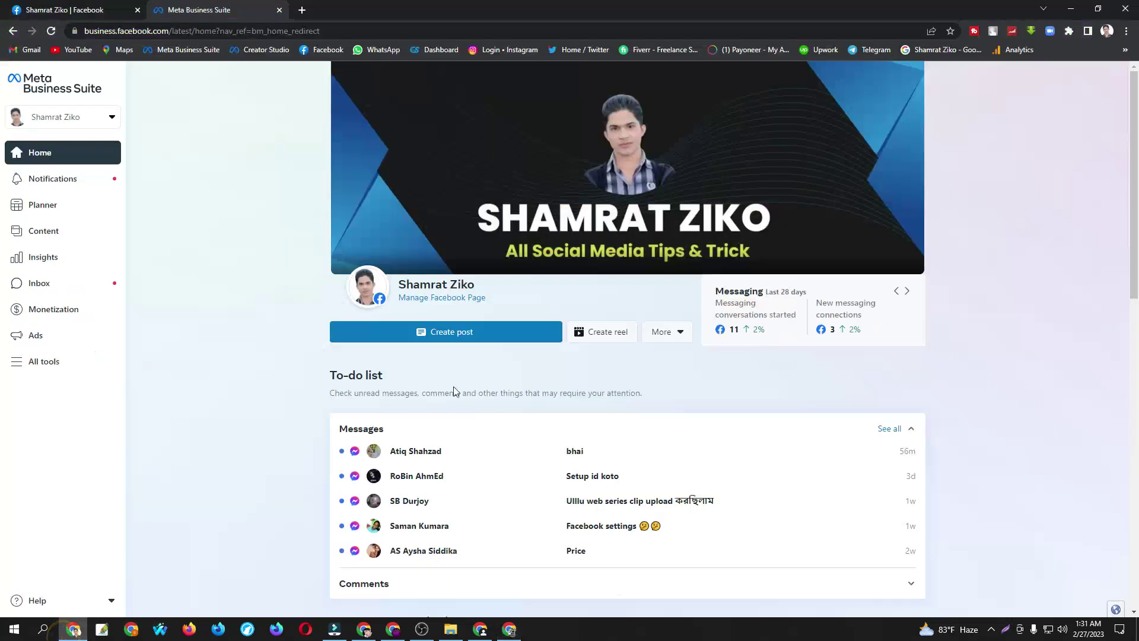
click(481, 629)
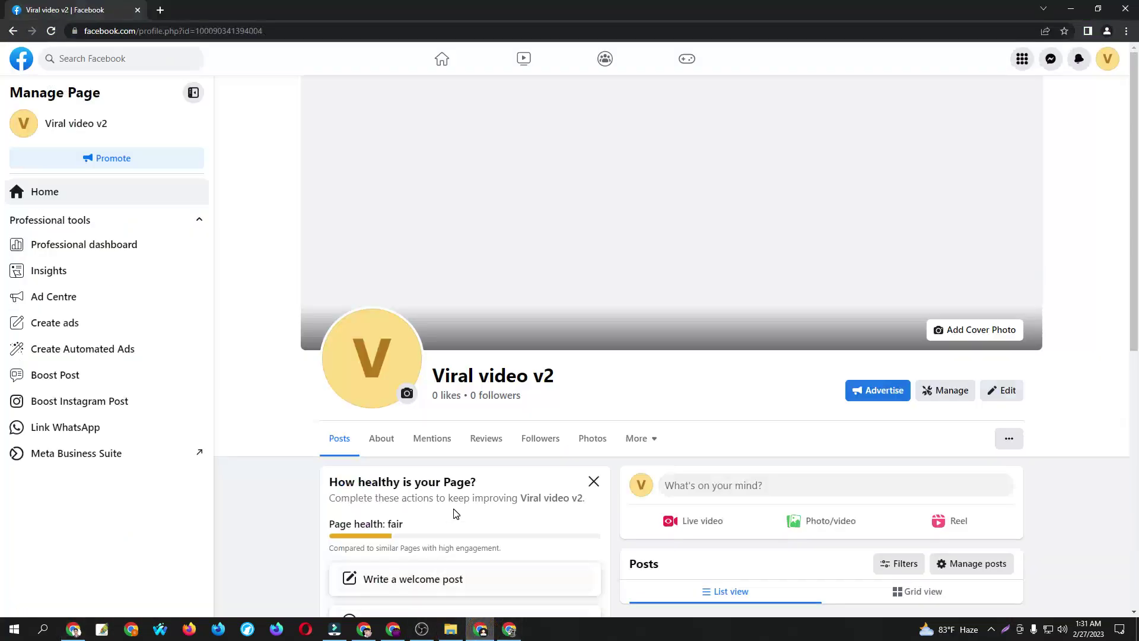